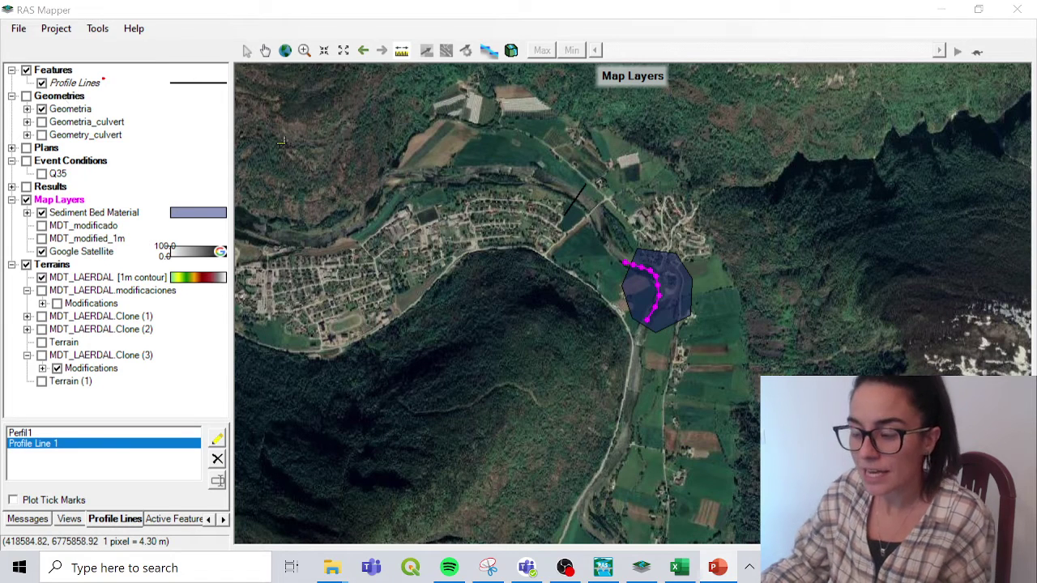
Step: Create a new polygon layer under Features and accept the default layer name
left_click(42, 71)
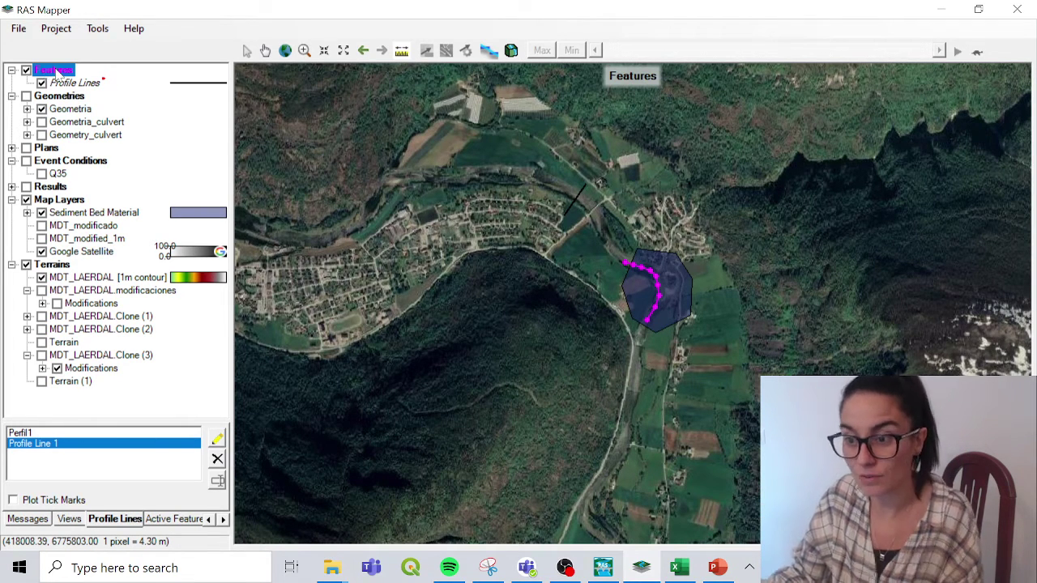
right_click(58, 72)
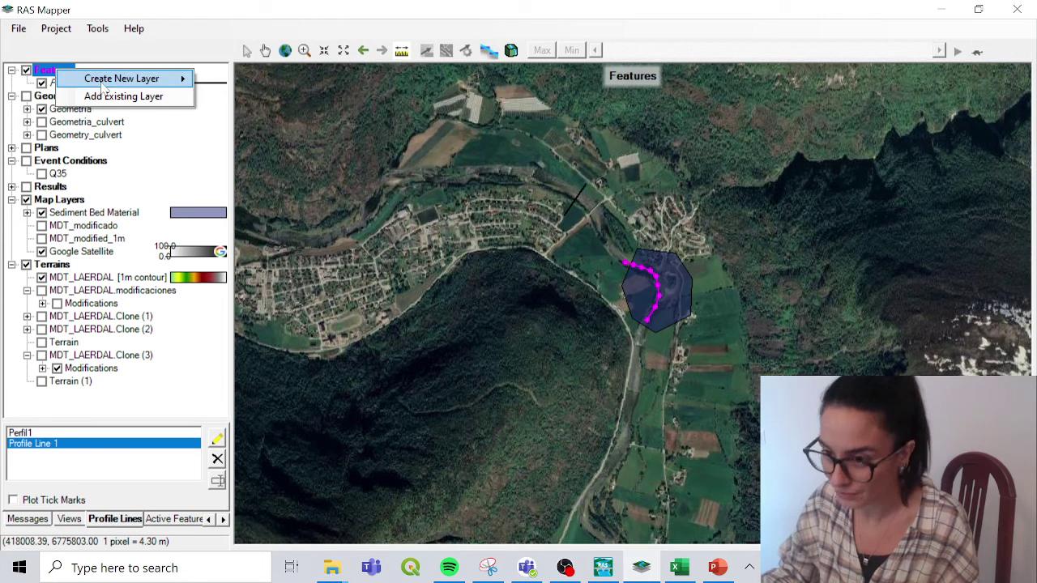
mouse_move(104, 84)
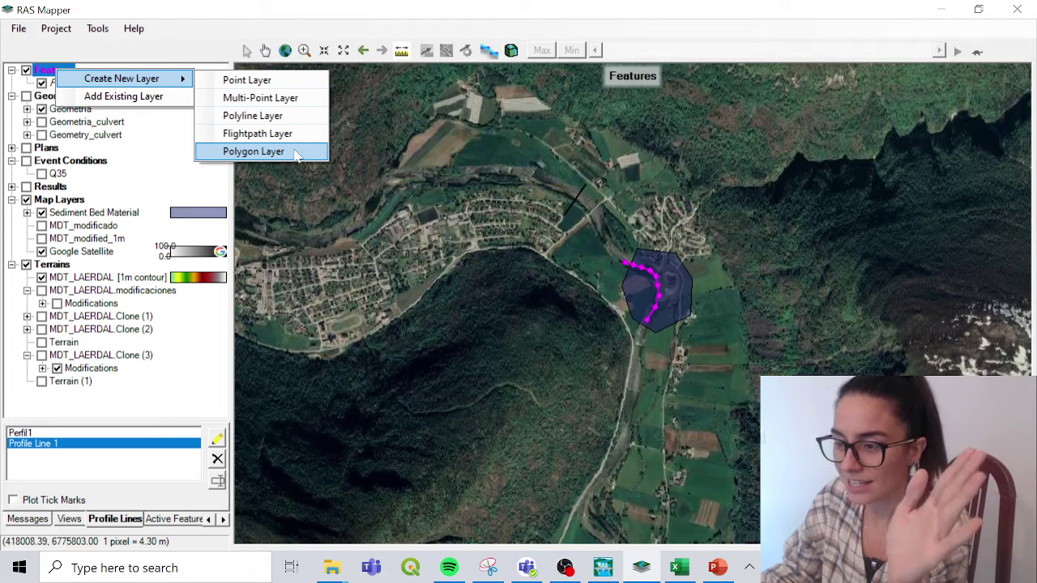
left_click(254, 151)
left_click(588, 320)
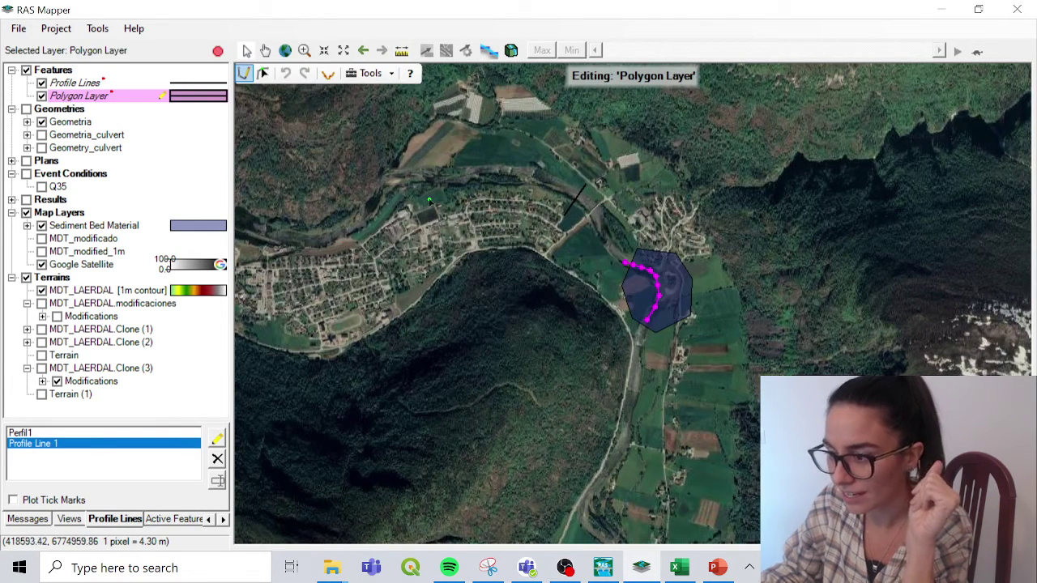
Step: Draw a five-sided polygon over the river bend and the eastern edge of the town, around the short black line
left_click(492, 202)
left_click(494, 154)
left_click(579, 148)
left_click(606, 196)
double_click(545, 215)
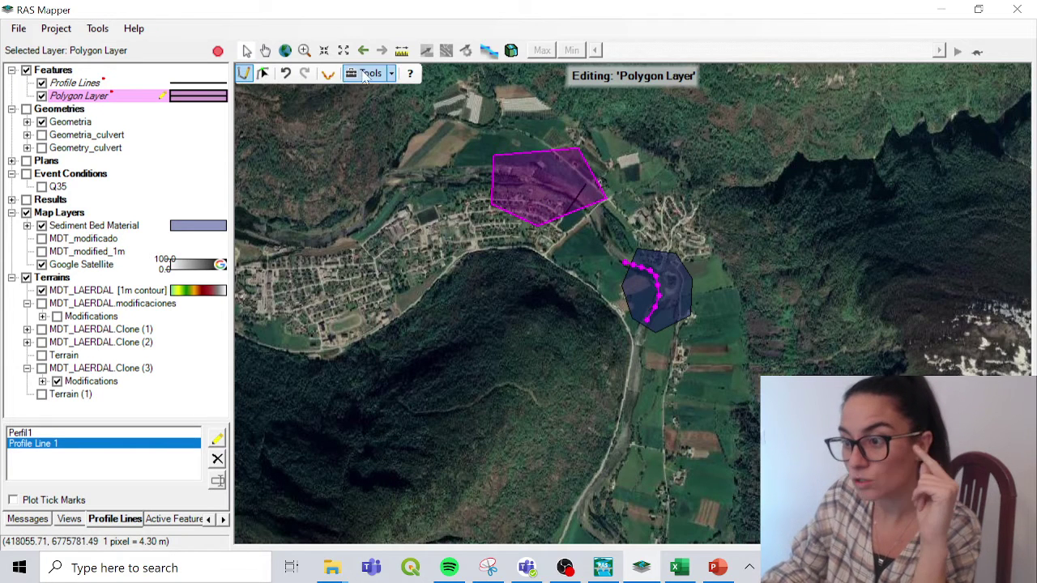
Step: Edit the polygon by adding one vertex south-east over the fields and another beyond the middle of its northern edge
left_click(245, 75)
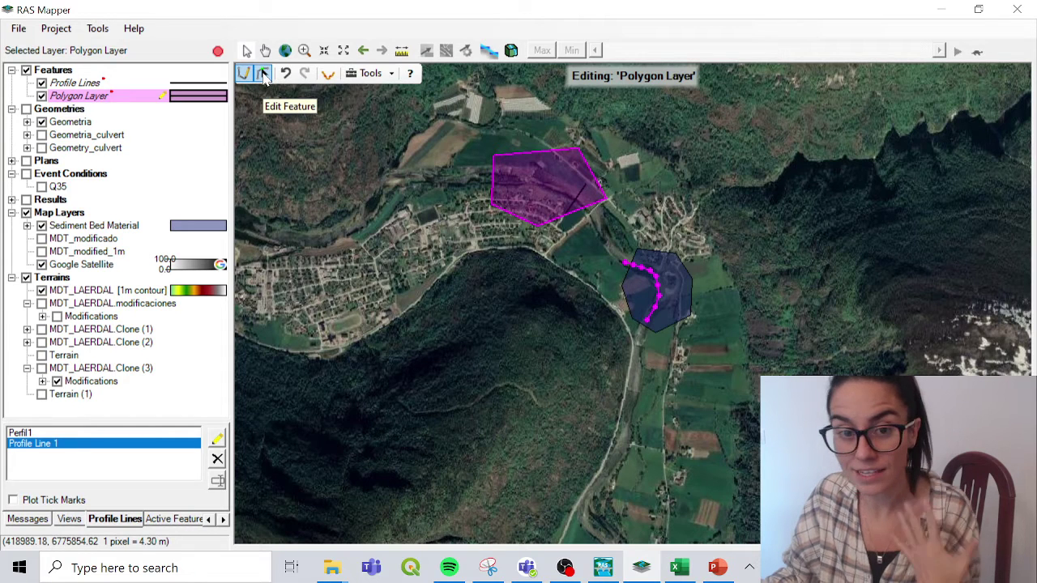
left_click(263, 75)
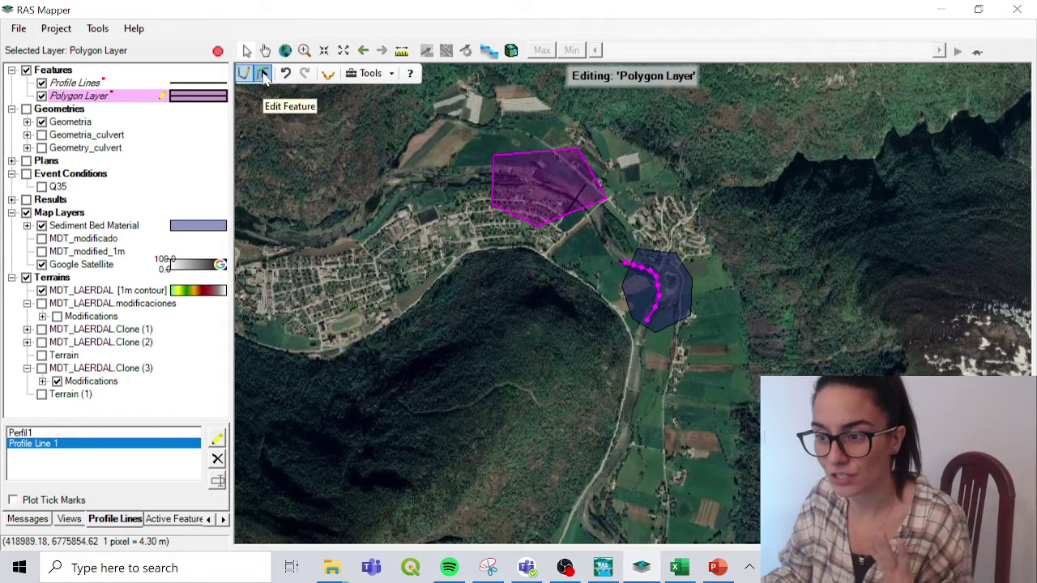
left_click(564, 182)
left_click_drag(536, 225, 583, 253)
left_click_drag(532, 164, 538, 126)
Step: Delete the polygon's three northern vertices and place a new vertex on the river north of the town
left_click_drag(478, 90, 615, 168)
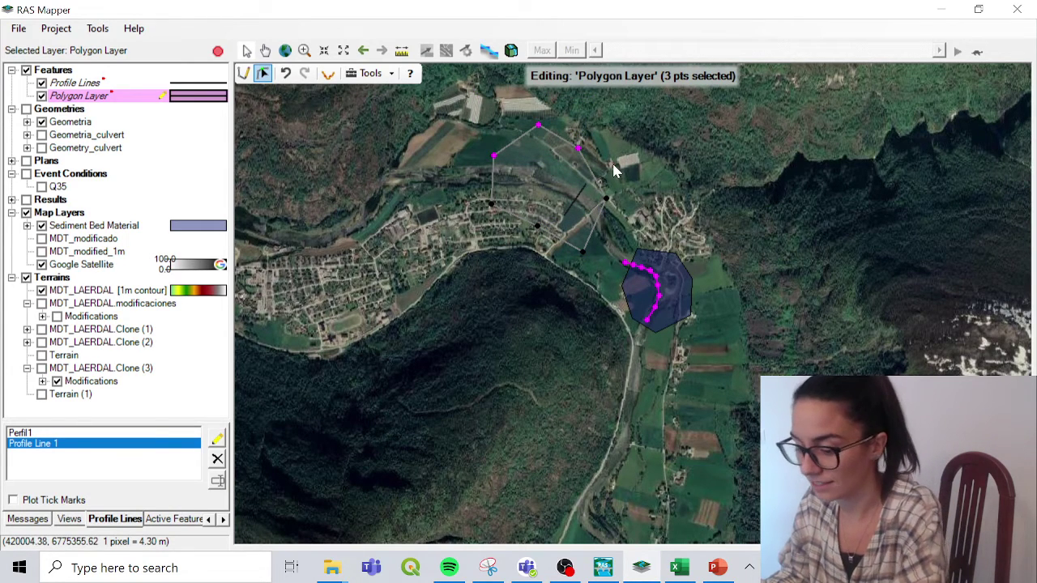
key("Delete")
left_click_drag(537, 226, 534, 176)
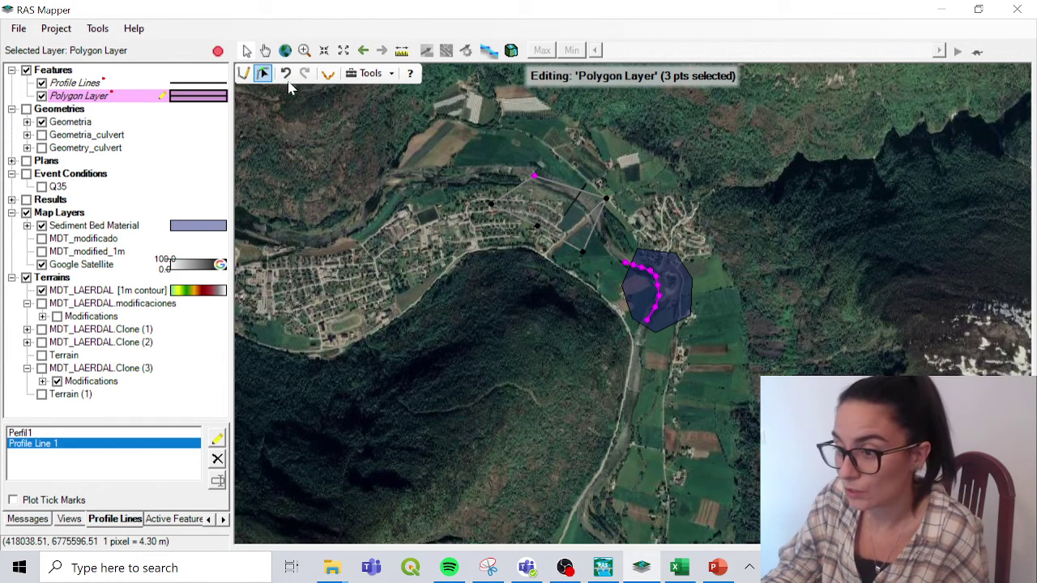
Step: Select all vertices of the edited polygon and copy the feature
left_click_drag(421, 131, 691, 265)
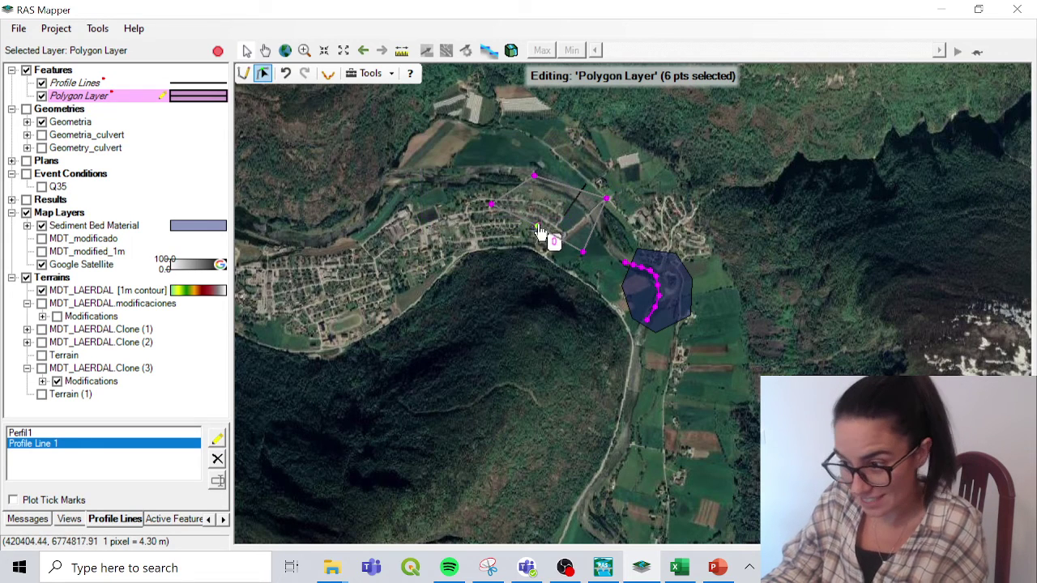
left_click(392, 74)
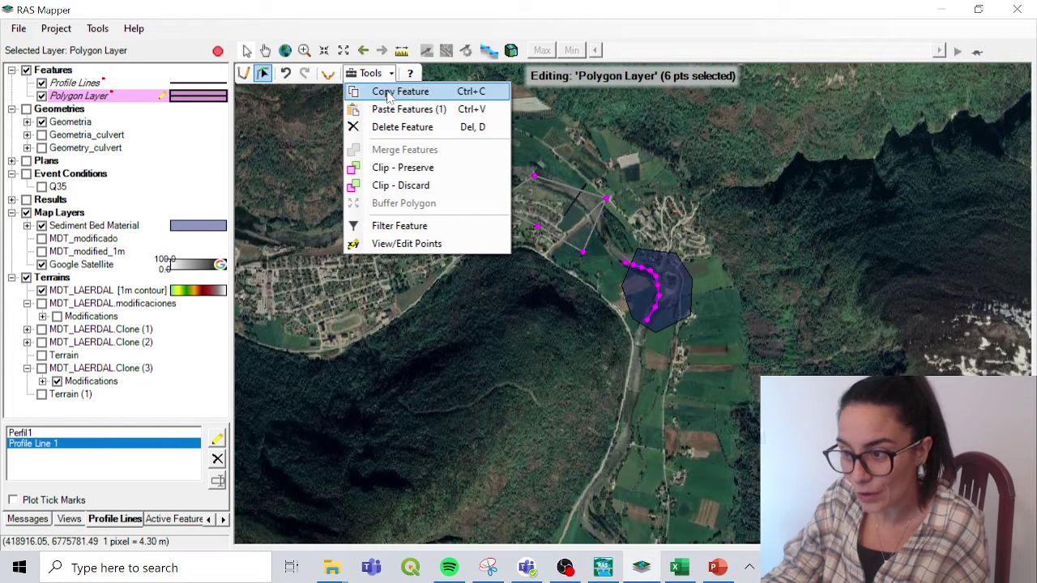
left_click(392, 94)
Step: Create a second polygon layer under Features, keeping the suggested name
left_click(57, 72)
right_click(57, 72)
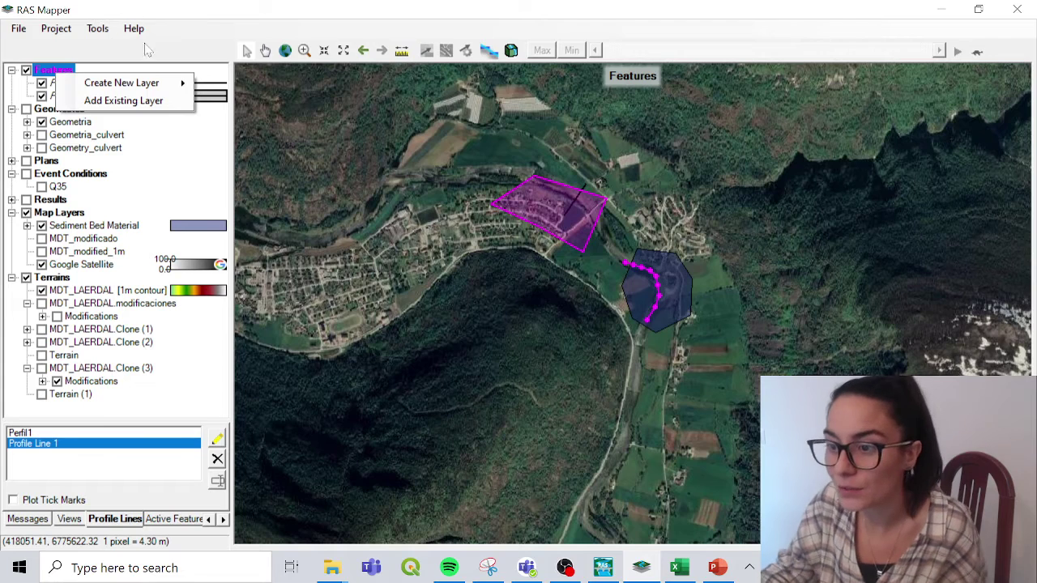
mouse_move(158, 83)
left_click(251, 153)
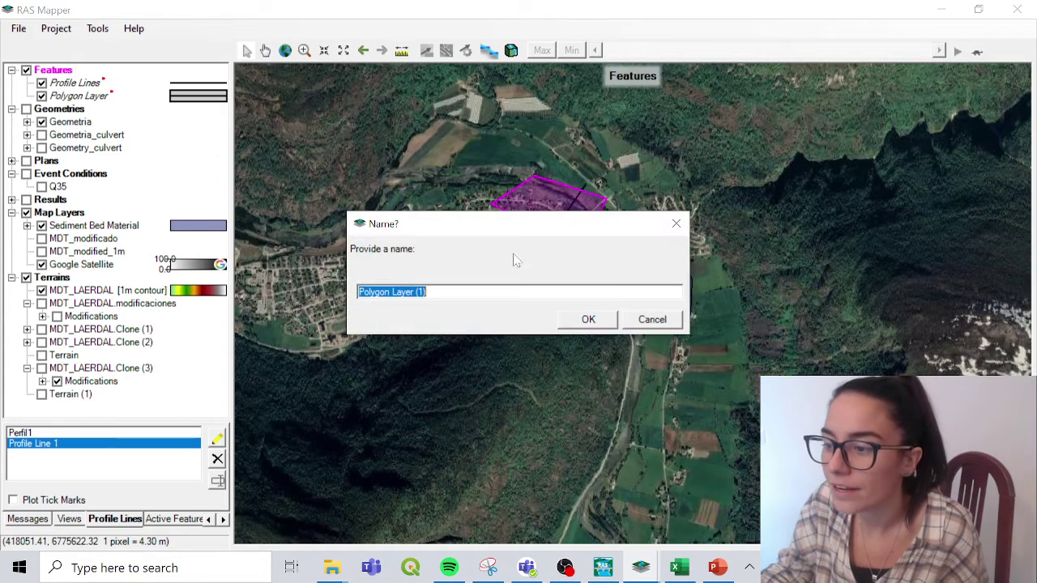
left_click(579, 320)
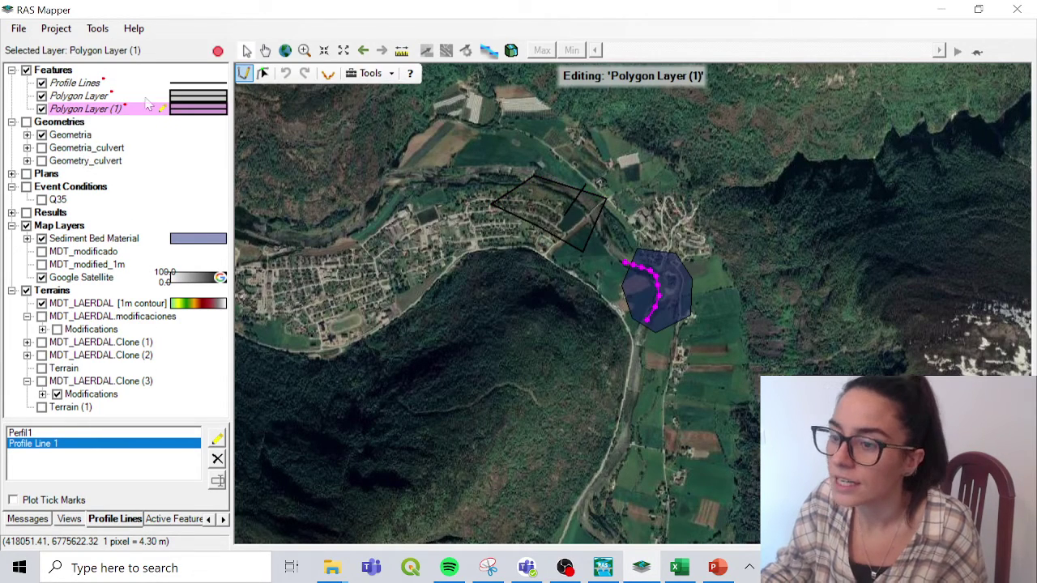
Step: Hide the original Polygon Layer and paste the copied polygon into Polygon Layer (1)
left_click(41, 96)
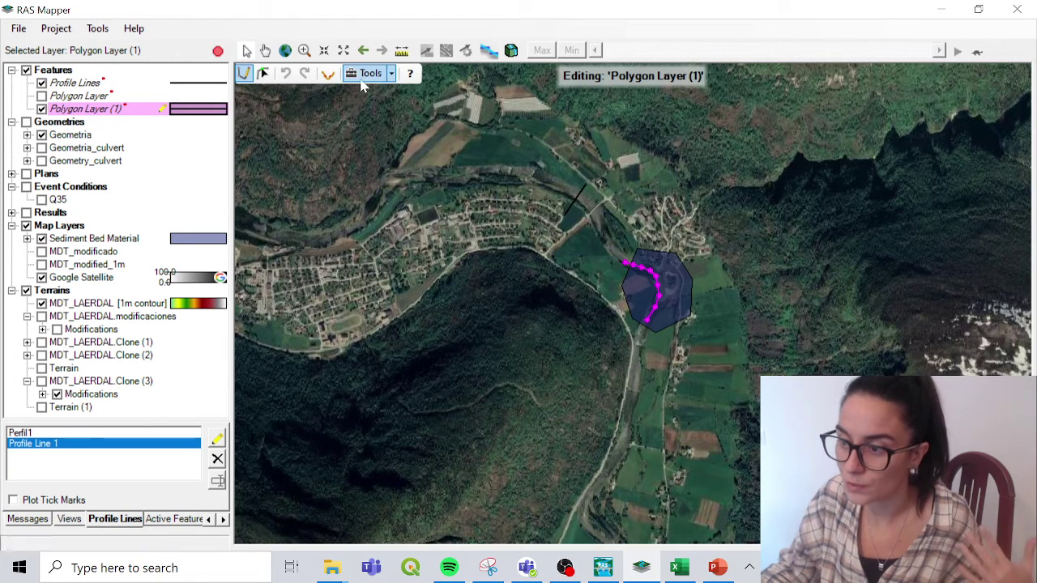
left_click(391, 74)
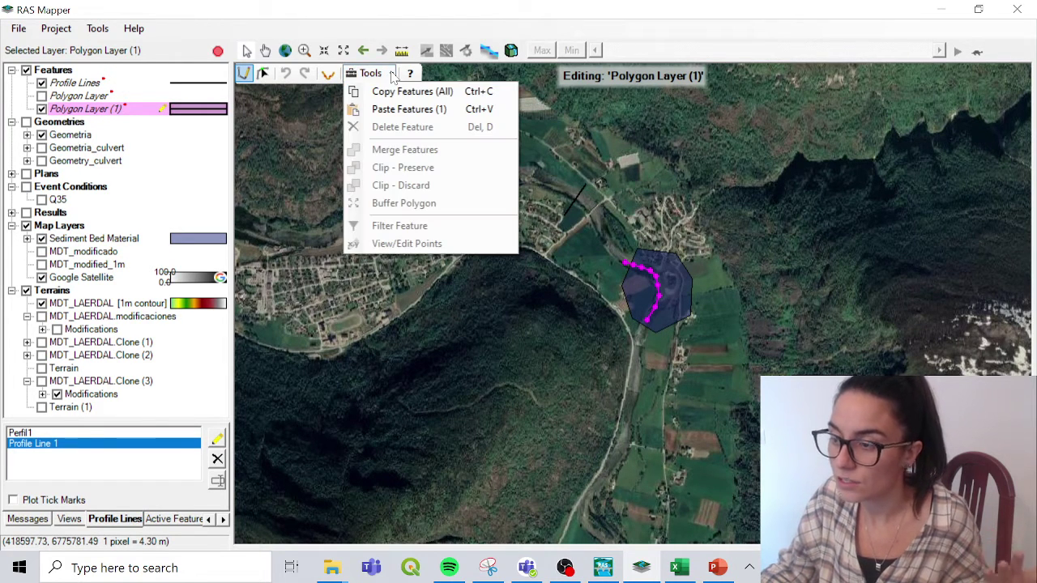
left_click(390, 113)
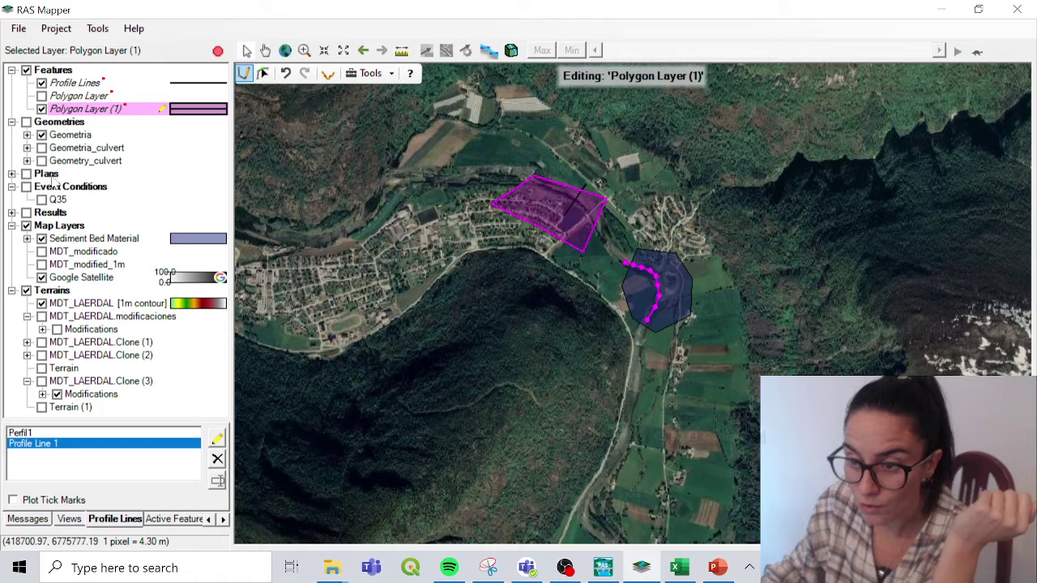
Step: Expand the Geometria geometry and its 2D Flow Areas group to view their sublayers
left_click(27, 135)
left_click(42, 160)
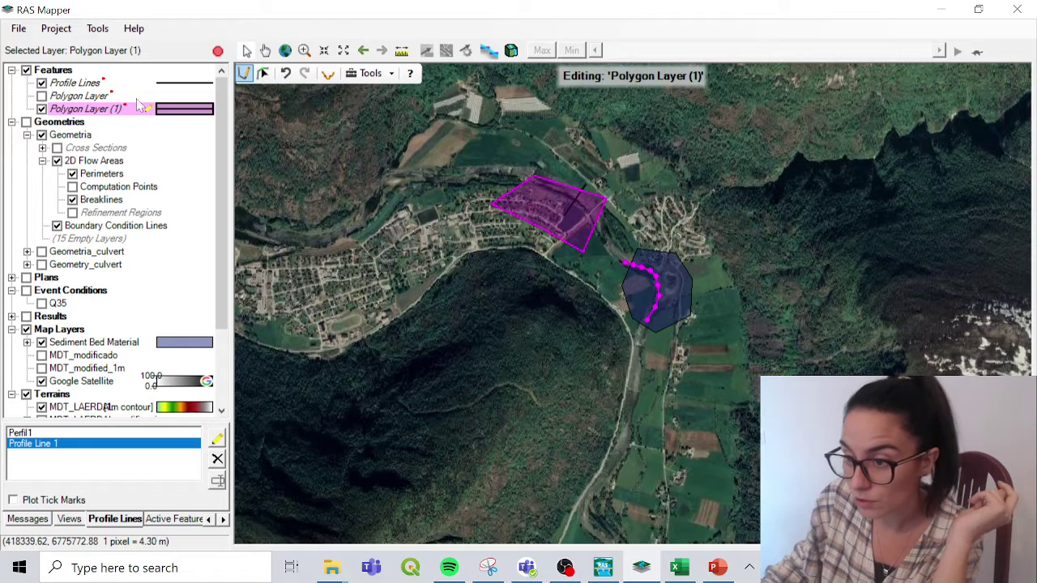
right_click(110, 114)
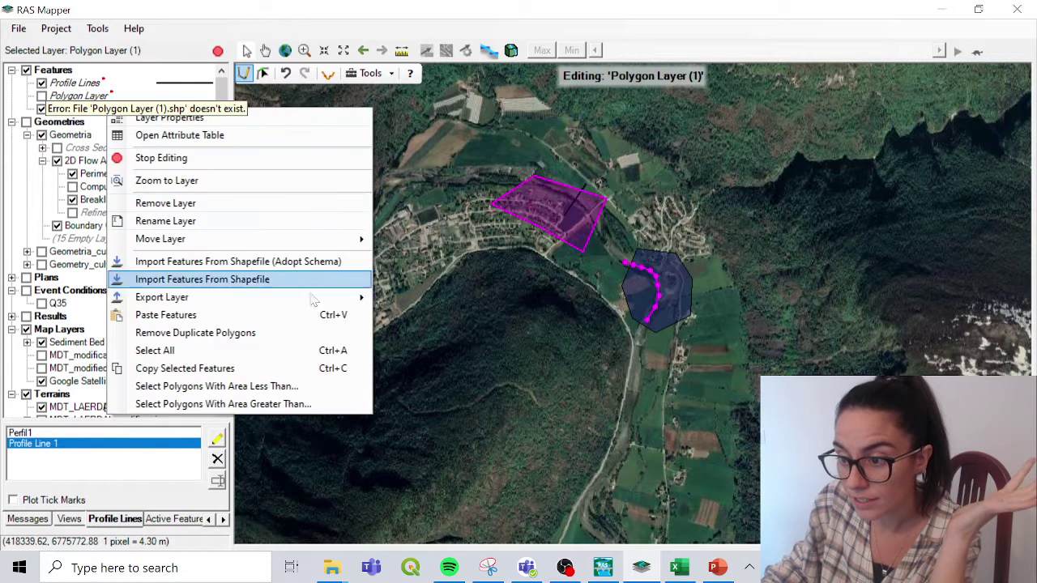
mouse_move(314, 300)
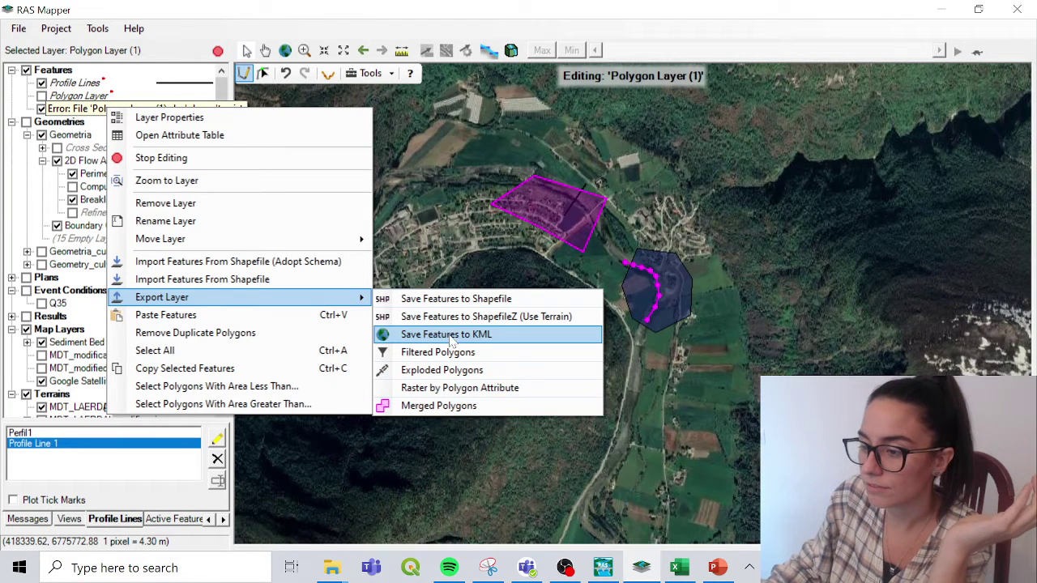
left_click(448, 301)
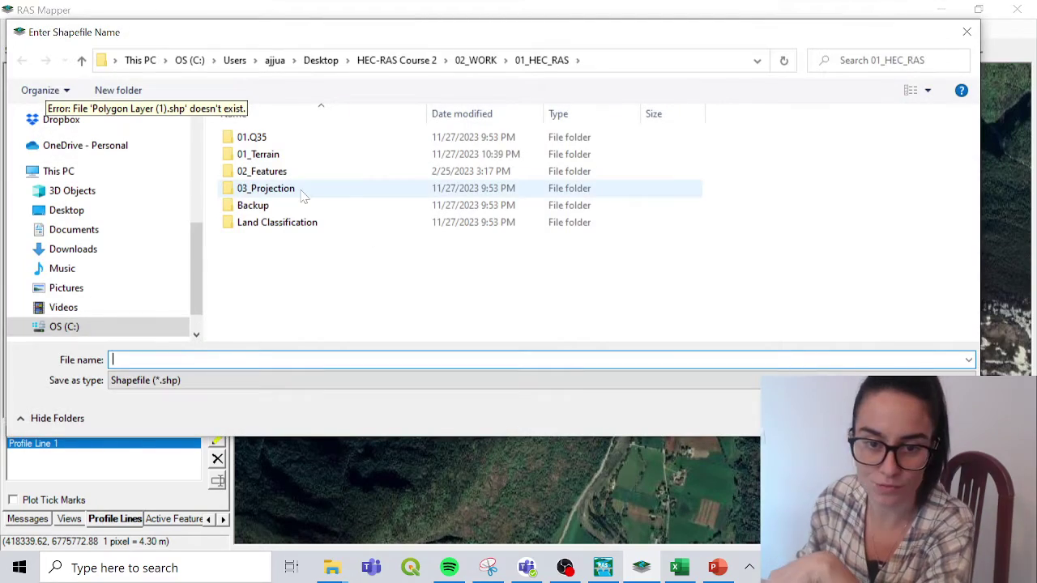
key("Escape")
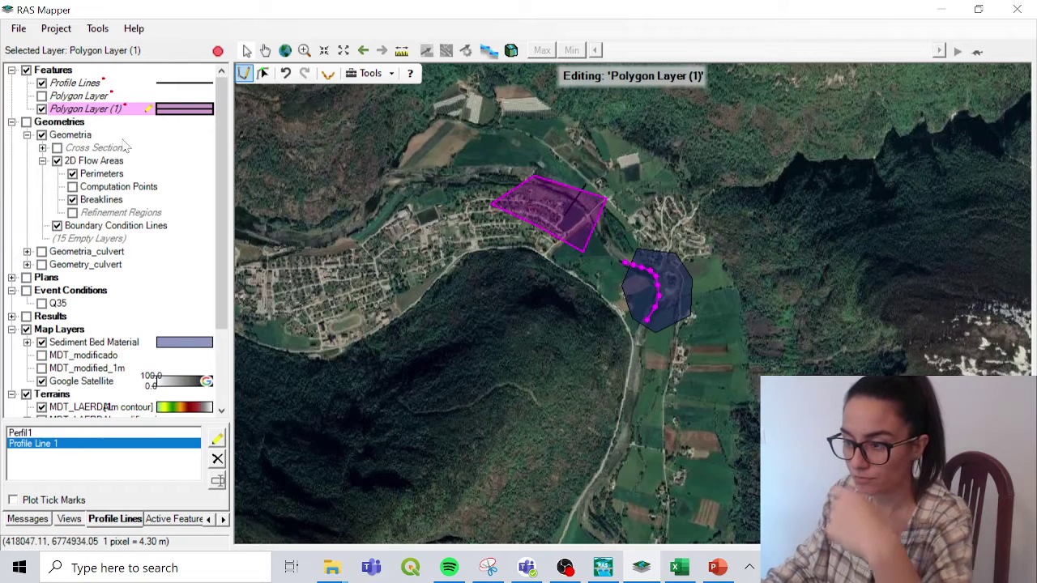
Step: Open the attribute table of Polygon Layer (1) and add a Text column called Name
right_click(146, 111)
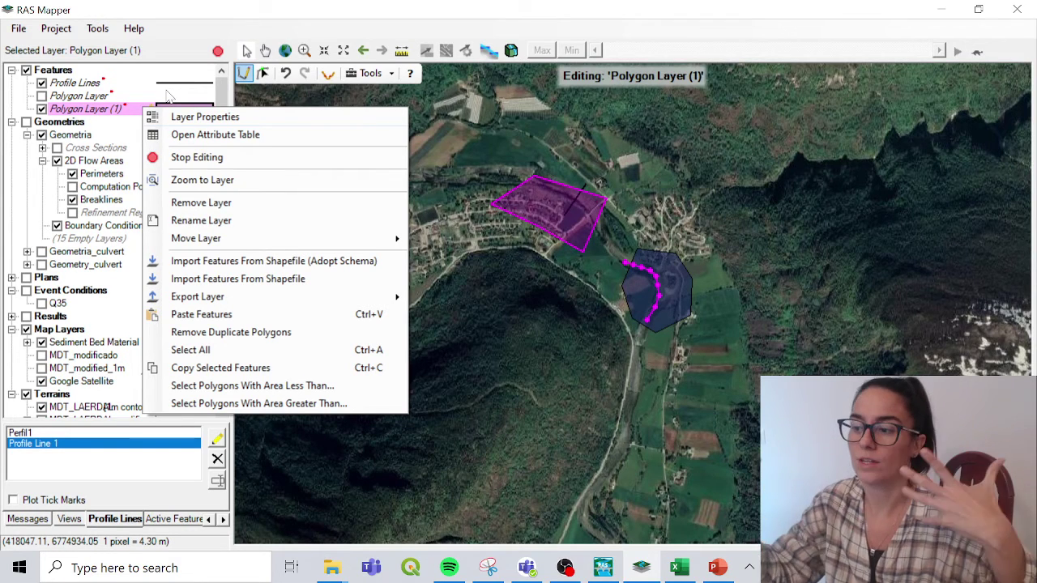
left_click(186, 136)
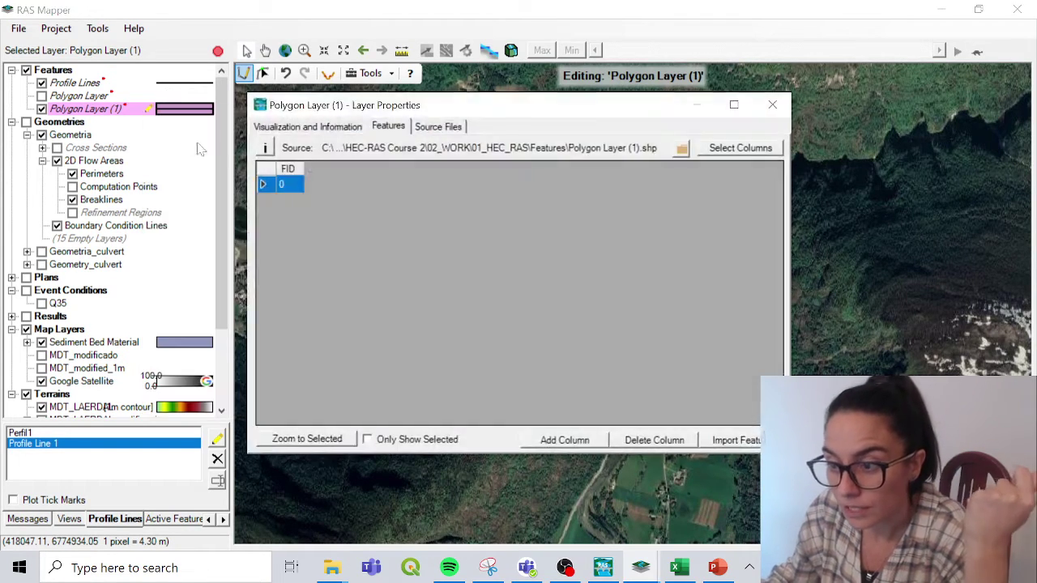
left_click_drag(450, 115, 518, 286)
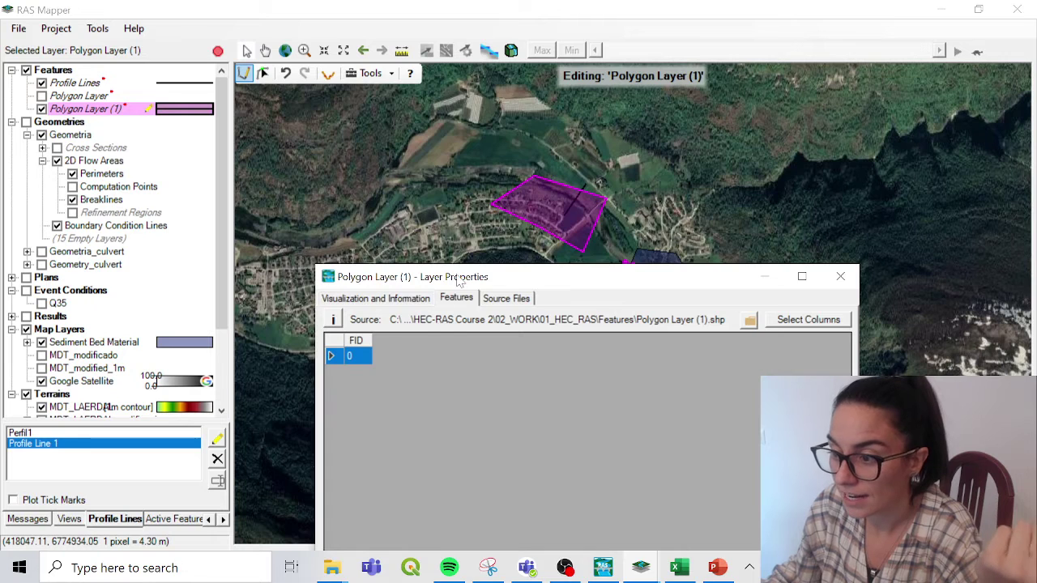
left_click_drag(457, 280, 392, 115)
left_click(566, 450)
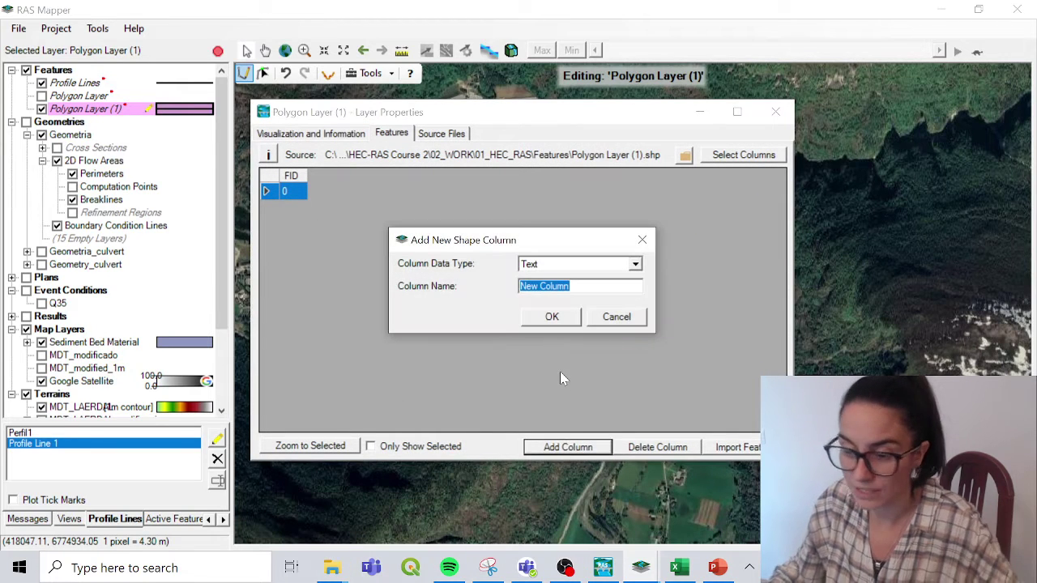
type("Name")
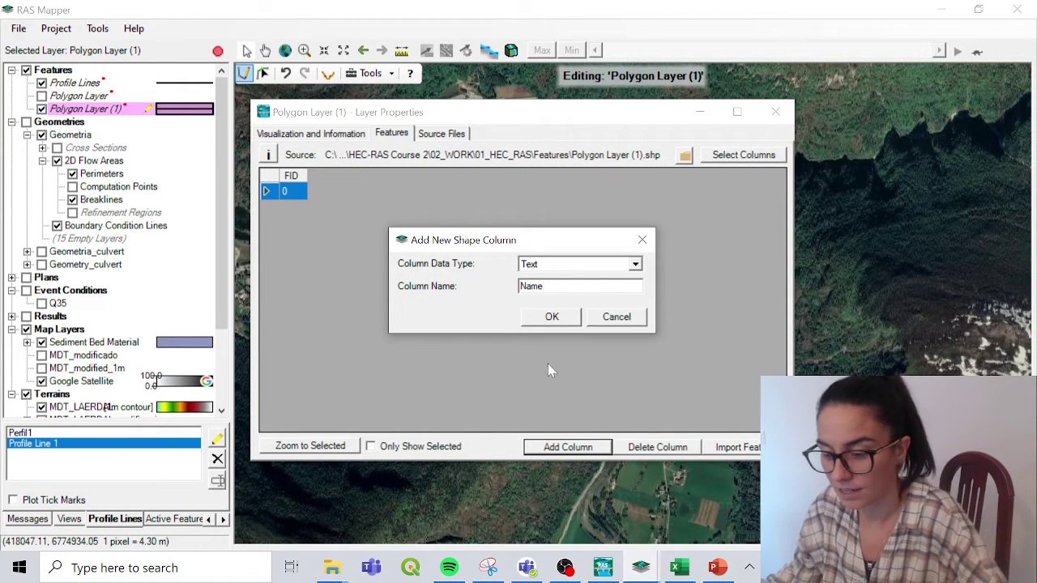
key("Return")
Step: Enter Test as the polygon's Name attribute and close the layer's attribute table
left_click(361, 190)
left_click(362, 197)
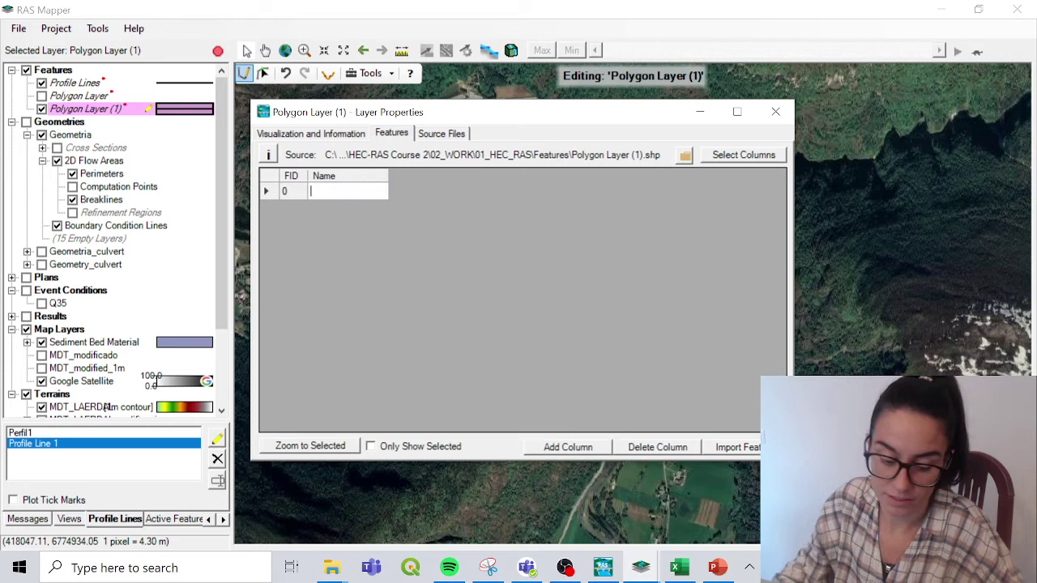
type("Test")
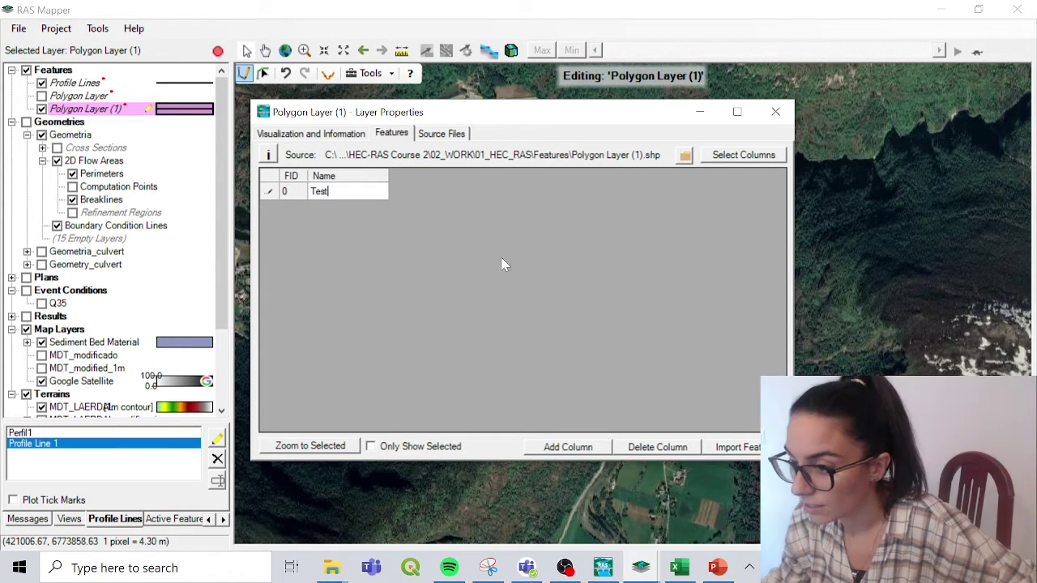
key("Return")
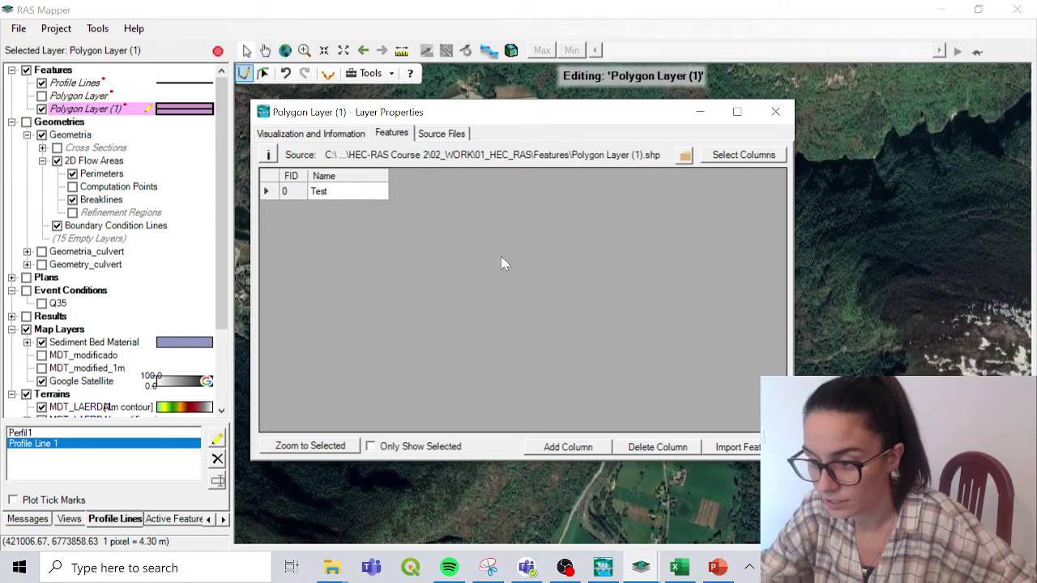
left_click(790, 116)
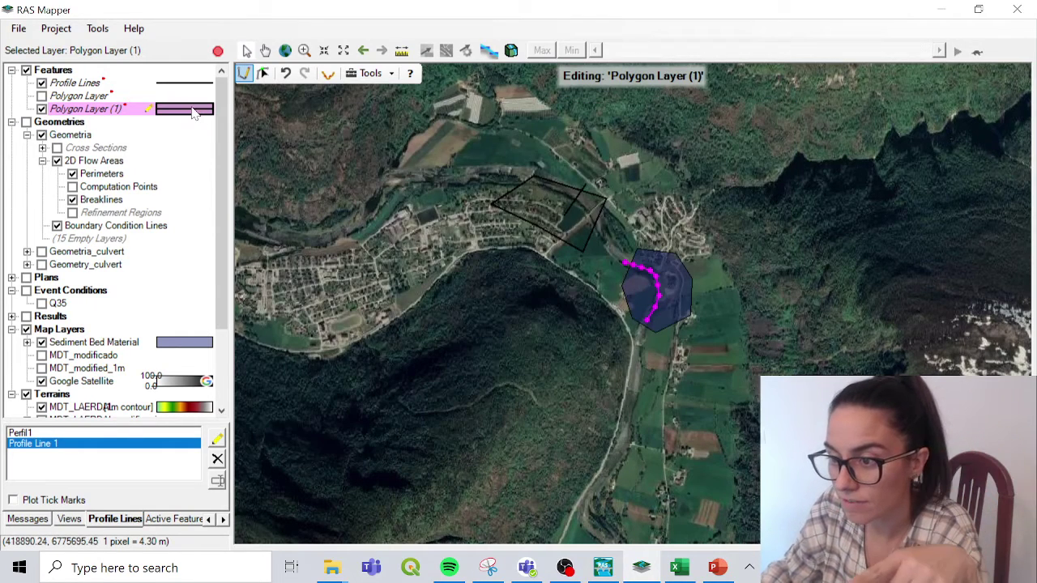
Step: Open the layer properties of Polygon Layer (1) and turn on labelling features with attribute columns
double_click(193, 113)
left_click_drag(292, 105, 623, 217)
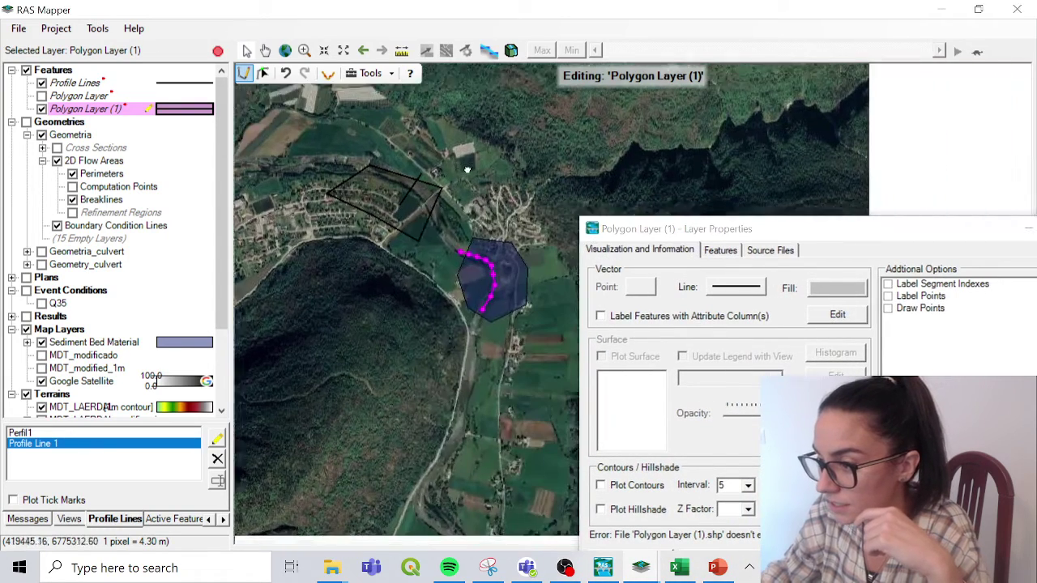
left_click(600, 316)
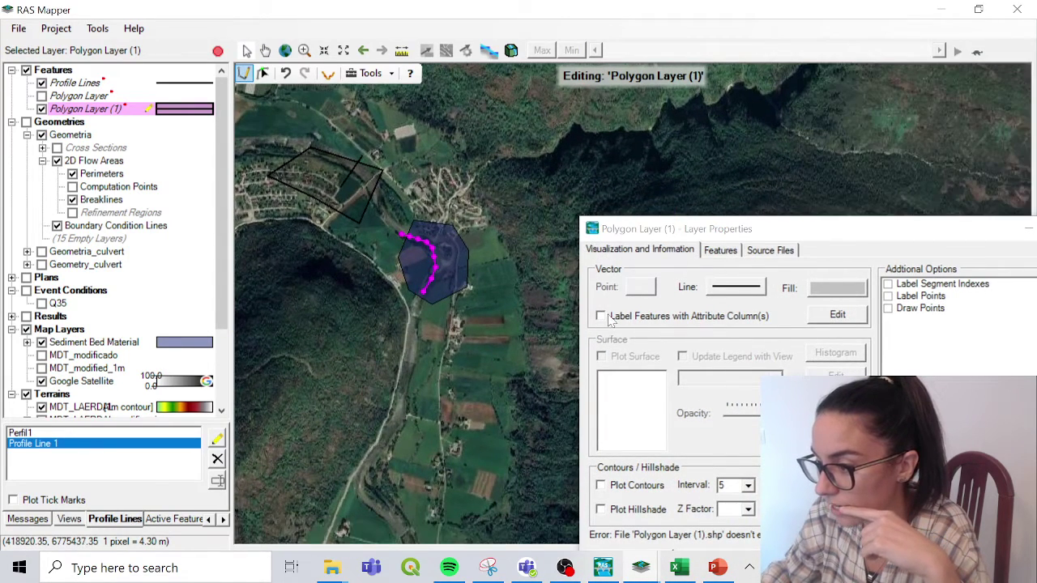
left_click_drag(718, 233, 603, 145)
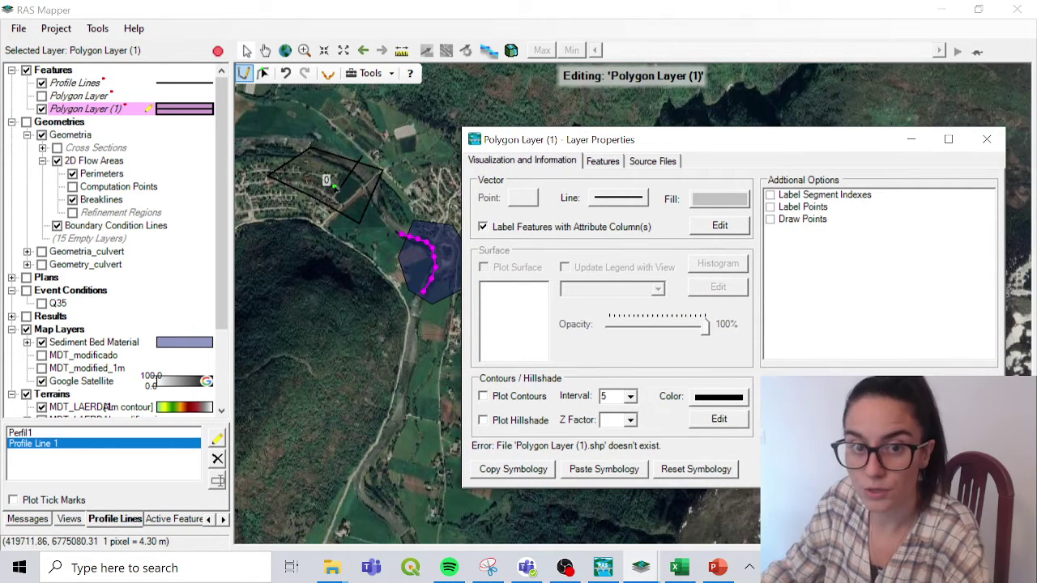
Step: Set the label attribute of Polygon Layer (1) to the Name column and apply it
left_click(720, 225)
left_click(669, 187)
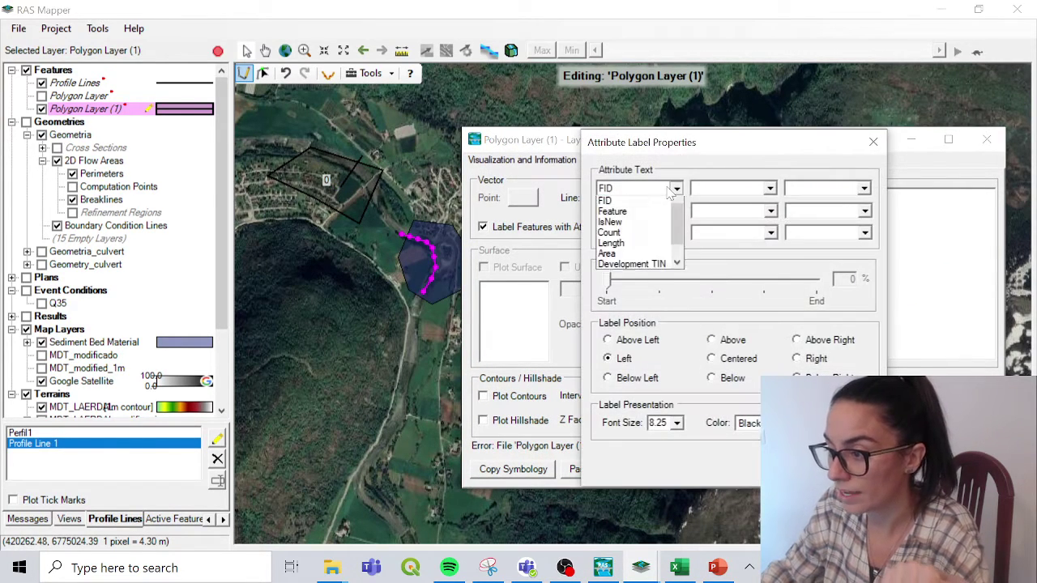
scroll(650, 252, "down", 2)
left_click(630, 270)
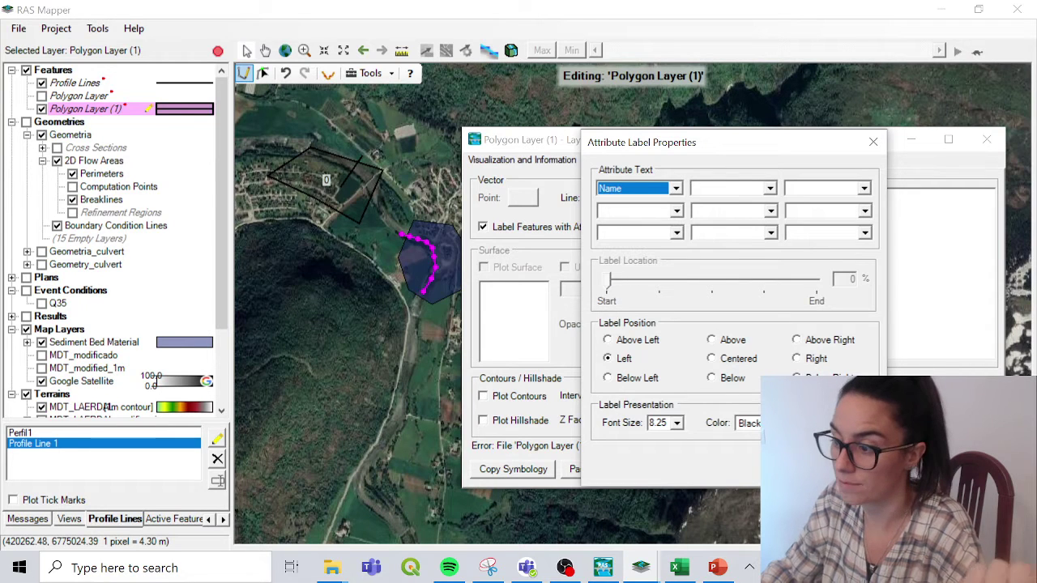
left_click(782, 466)
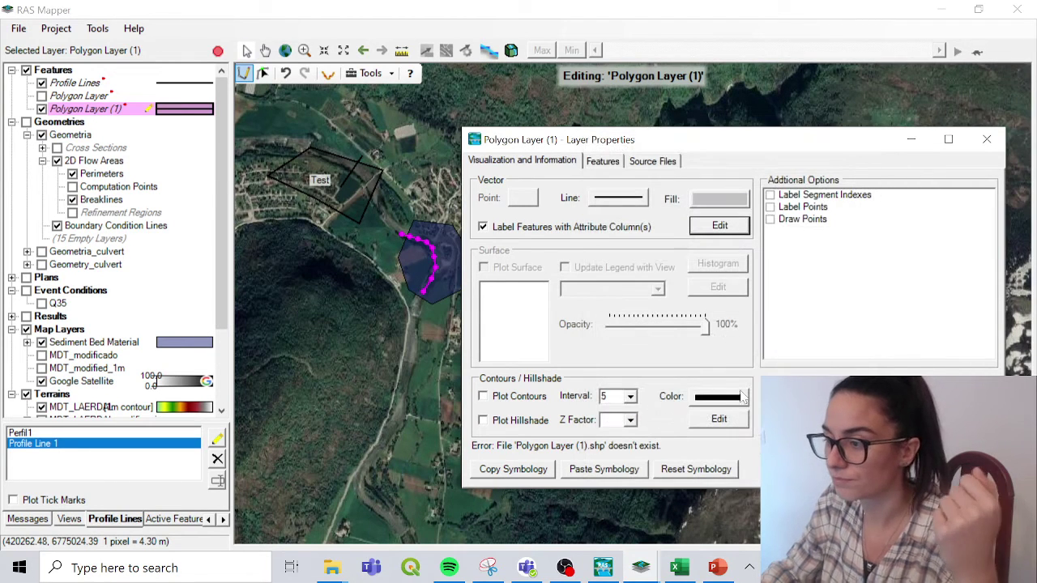
Step: Change the line symbol colour of Polygon Layer (1) to blue
left_click(613, 202)
left_click(725, 255)
left_click(739, 294)
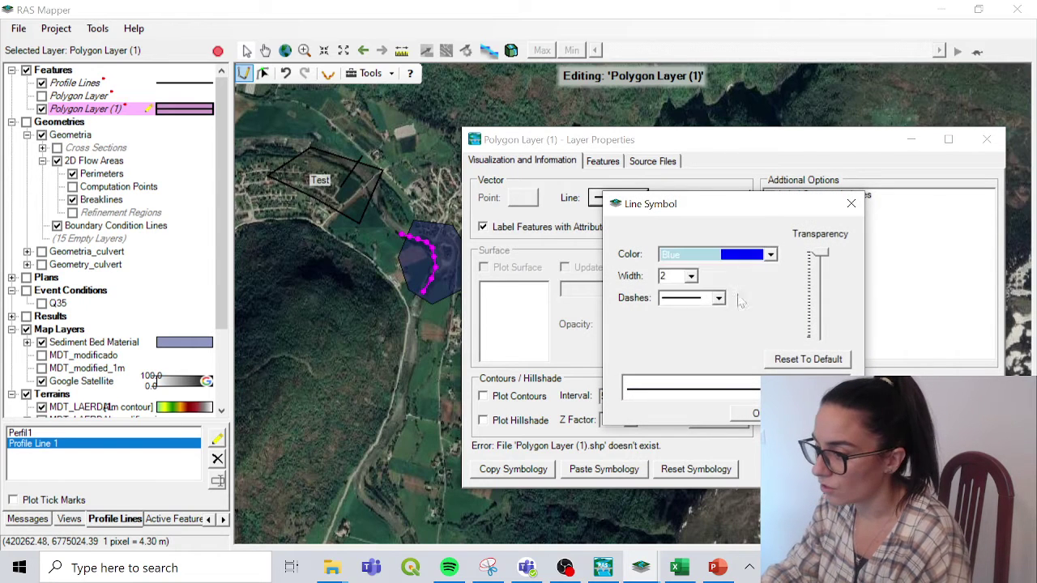
left_click(765, 414)
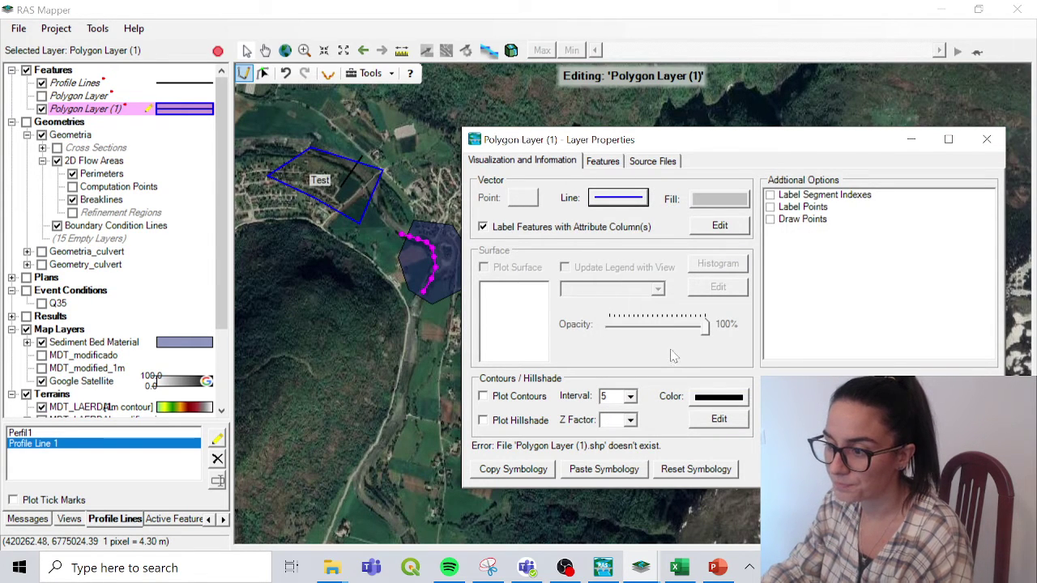
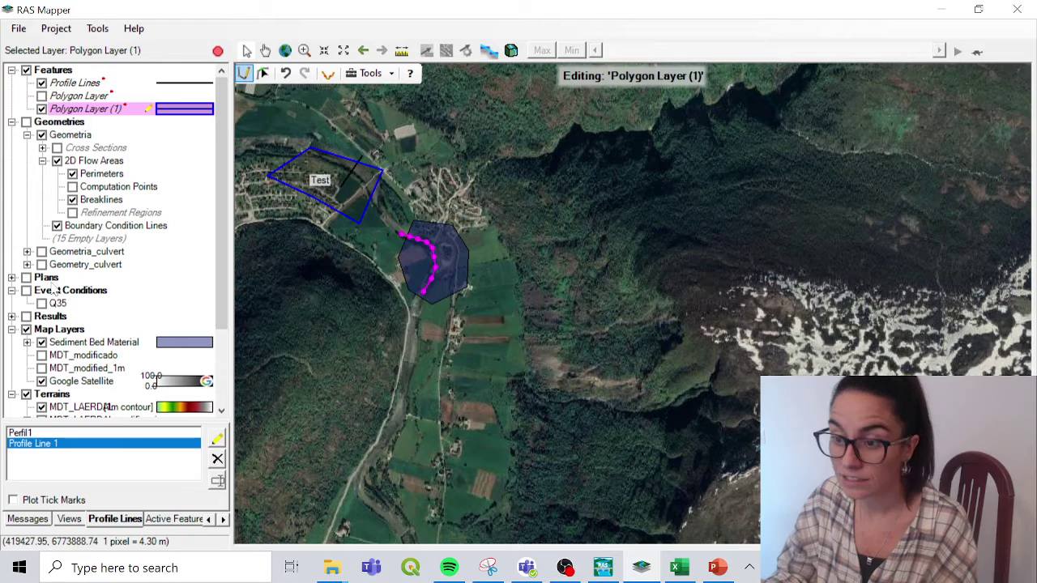
Step: Make the Profile Lines layer ready for a new line, with the Geometries group collapsed and Map Layers hidden
left_click(12, 122)
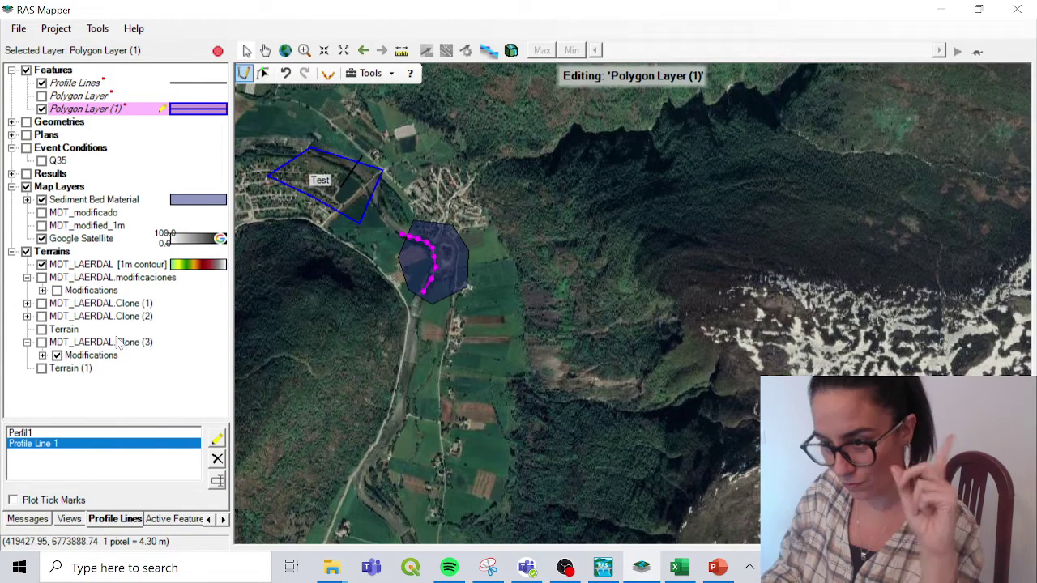
left_click(79, 88)
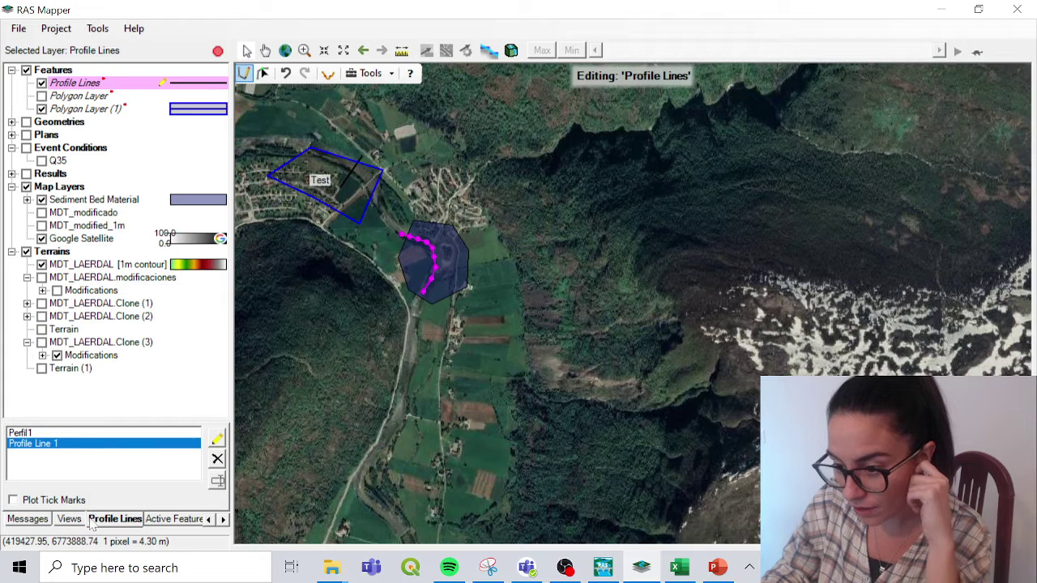
left_click(216, 439)
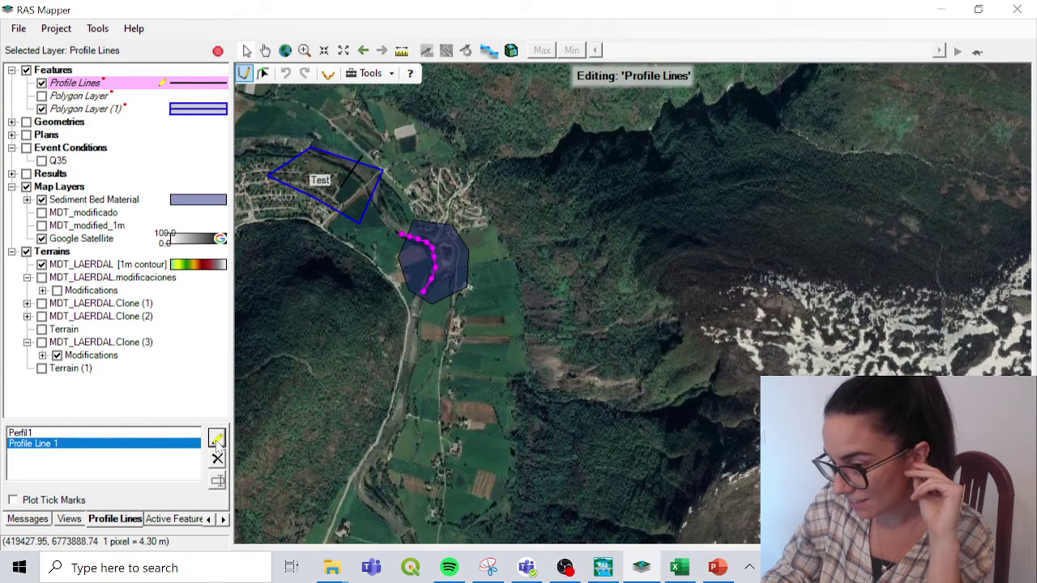
double_click(41, 200)
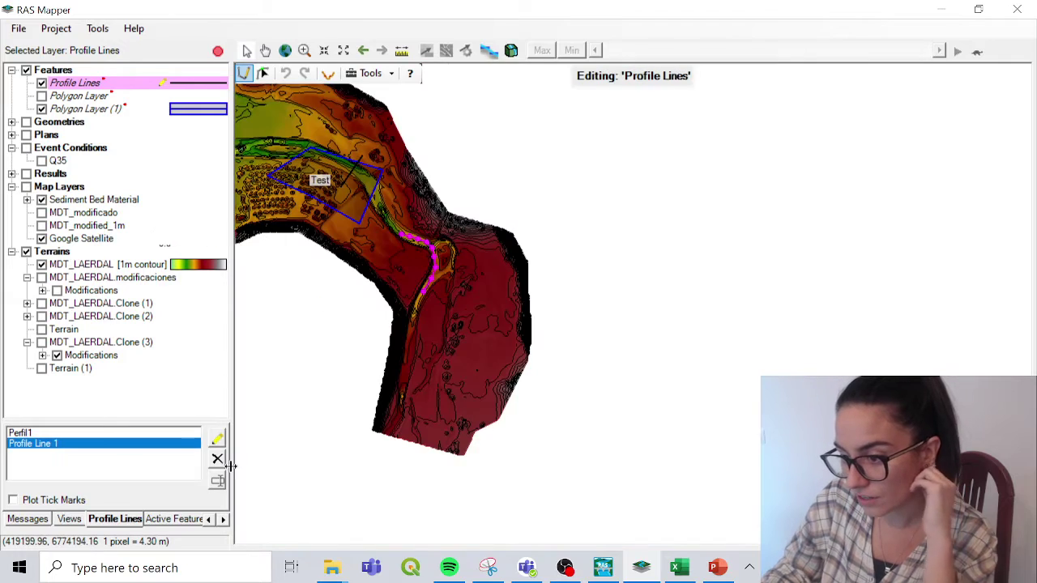
Step: Draw a straight profile line across the river channel just northwest of the island
scroll(474, 251, "up", 5)
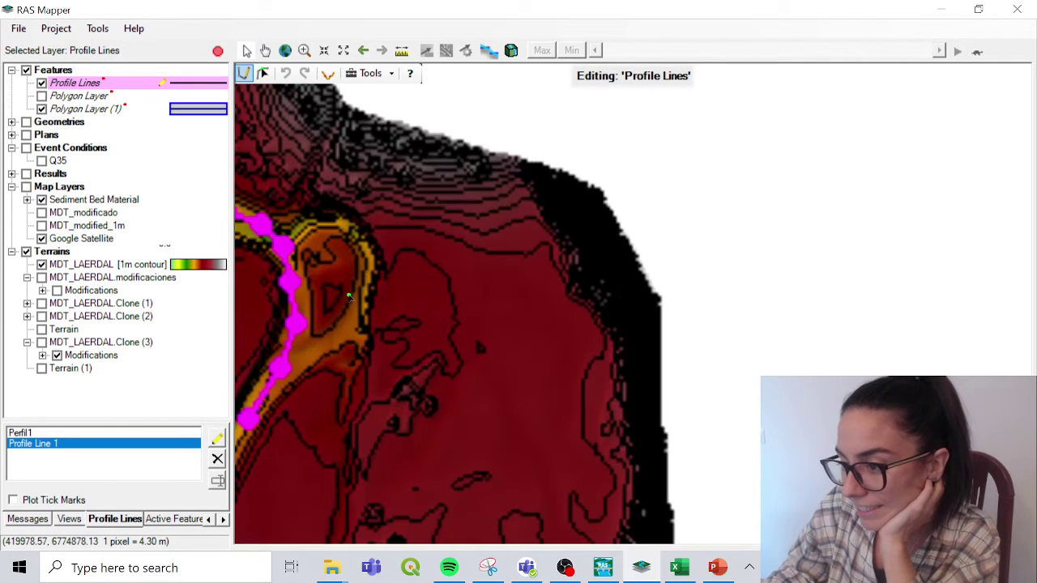
left_click_drag(338, 298, 514, 303)
left_click(397, 209)
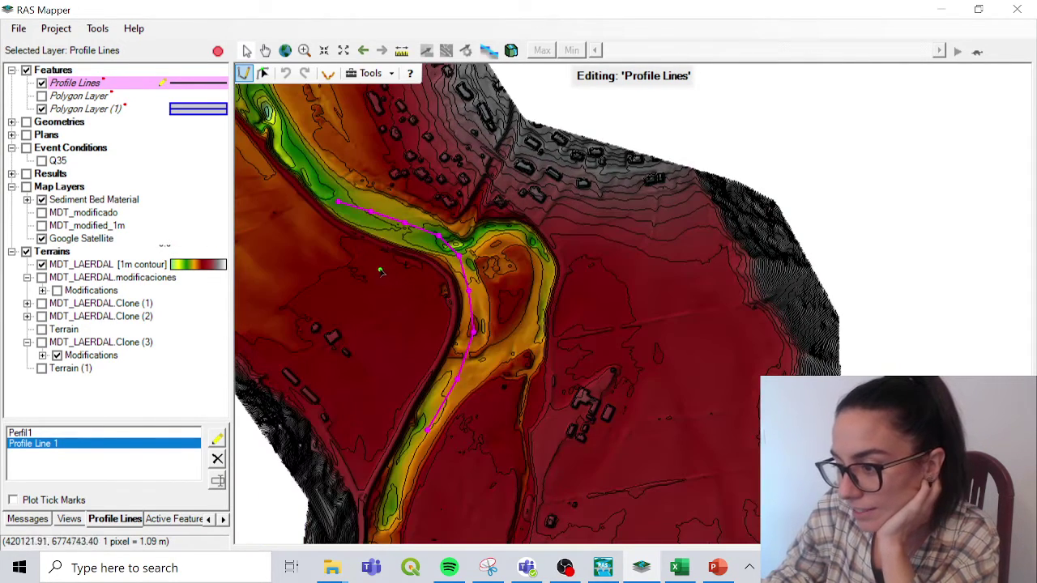
double_click(378, 270)
left_click_drag(397, 209, 417, 176)
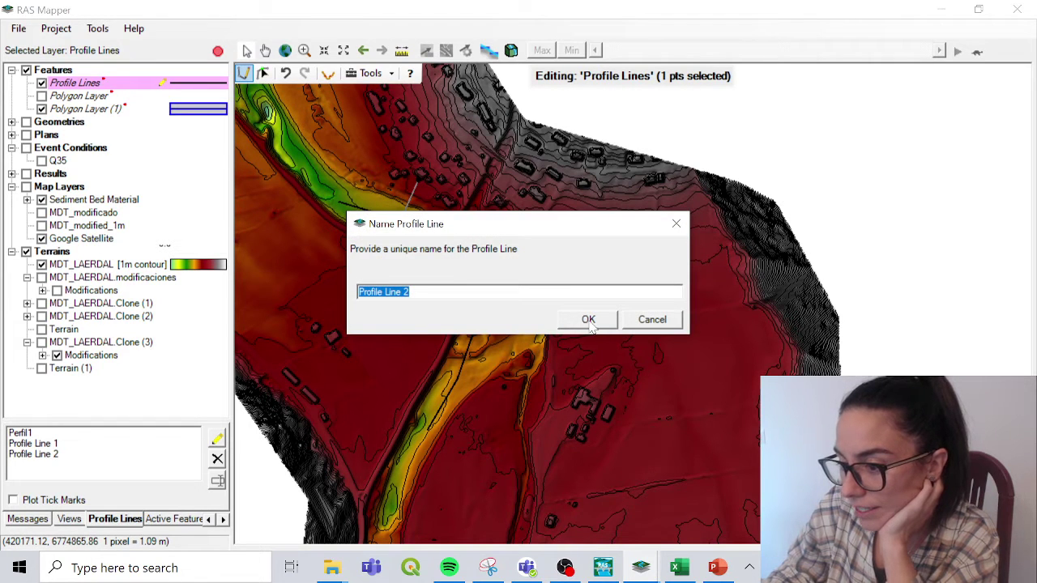
Step: Name the new profile line Profile Line 3
left_click(429, 290)
key("BackSpace")
type("3")
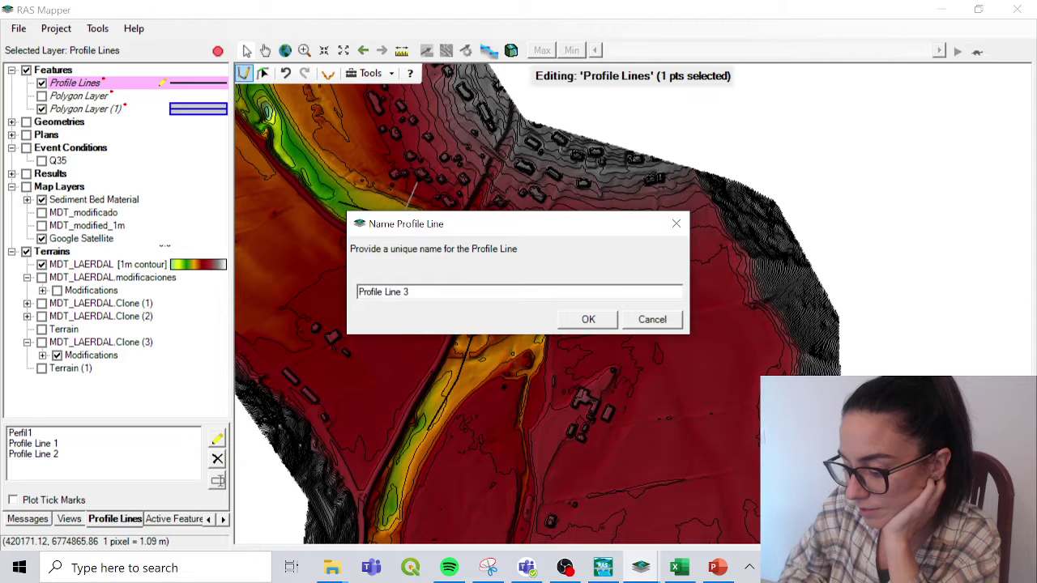
left_click(592, 318)
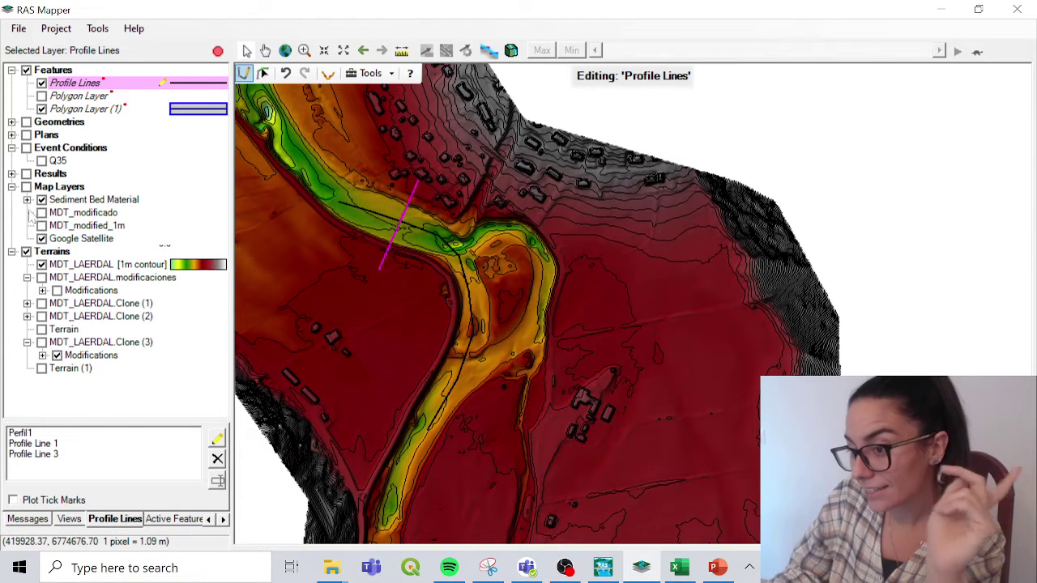
Step: Expand the Results group and display Velocity (Max) instead of WSE (Max) for 02.Q35.MOD
left_click(11, 173)
scroll(23, 209, "down", 1)
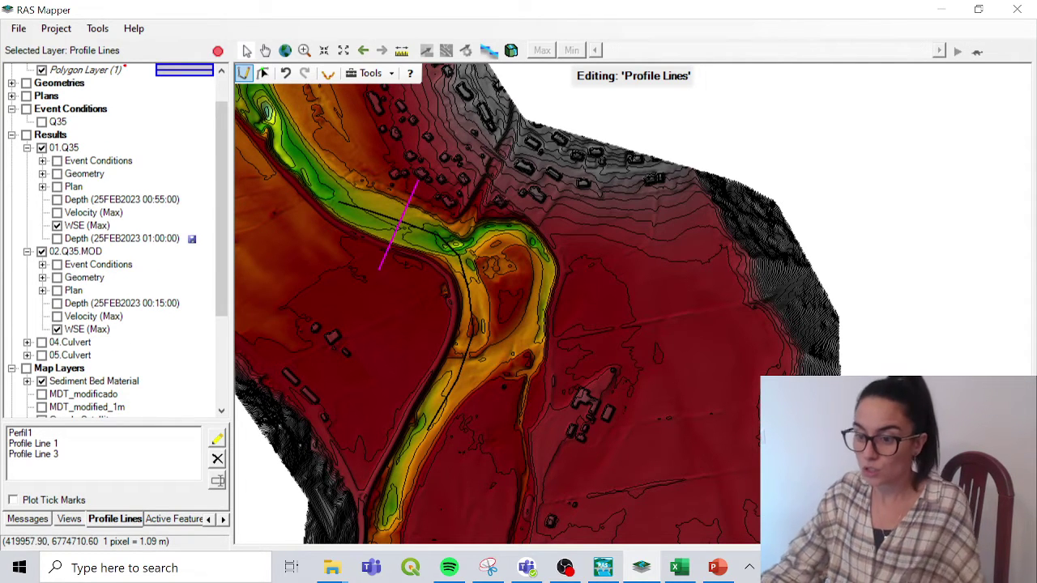
scroll(79, 149, "down", 4)
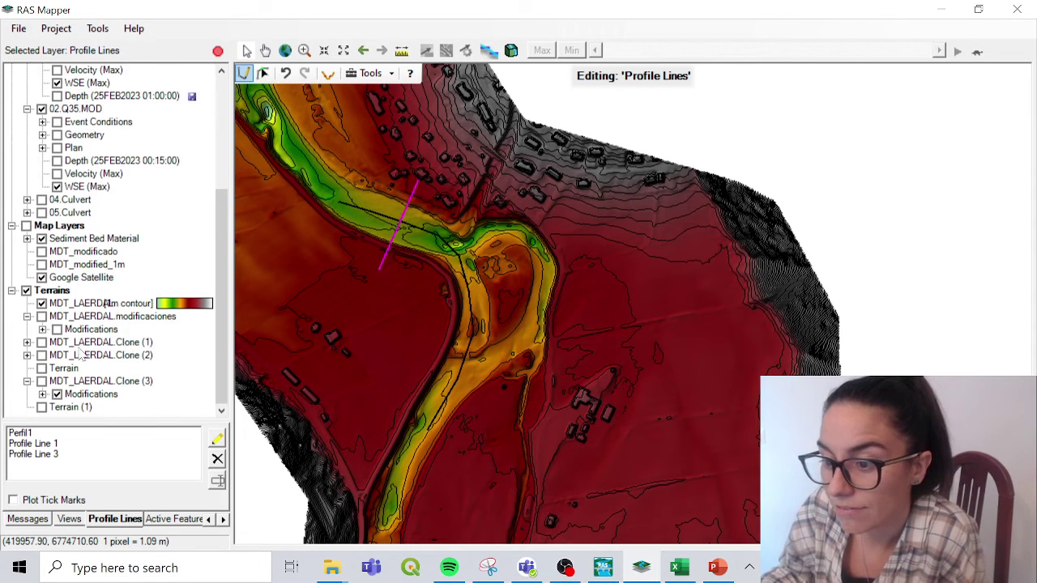
left_click(42, 303)
left_click(41, 304)
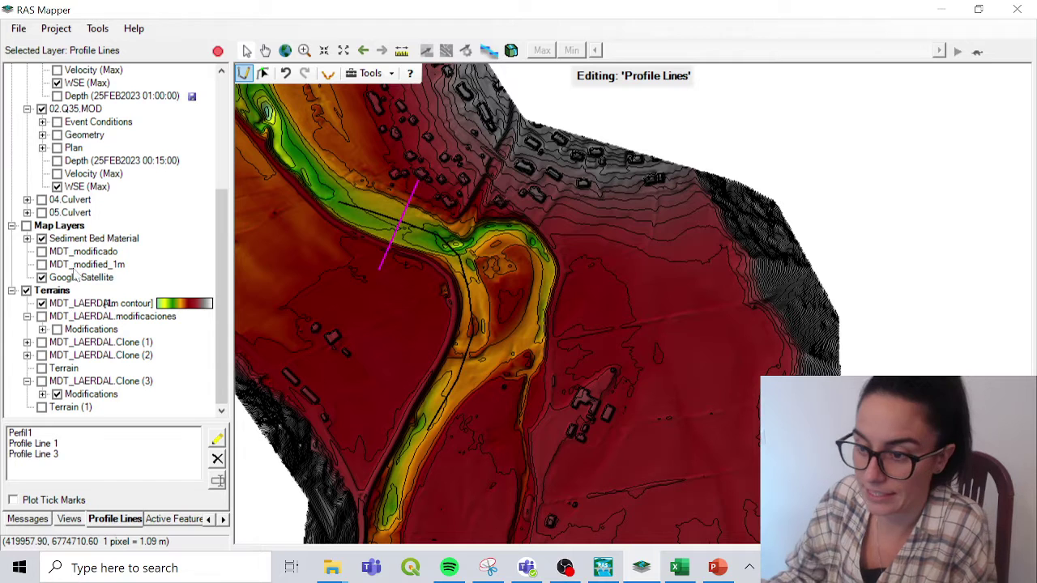
scroll(73, 275, "up", 3)
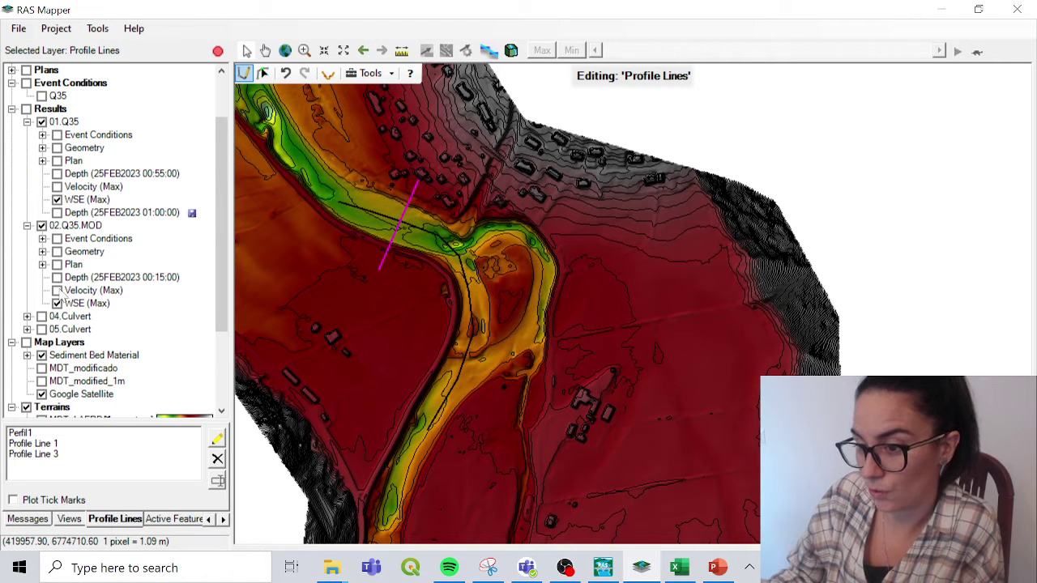
left_click(57, 290)
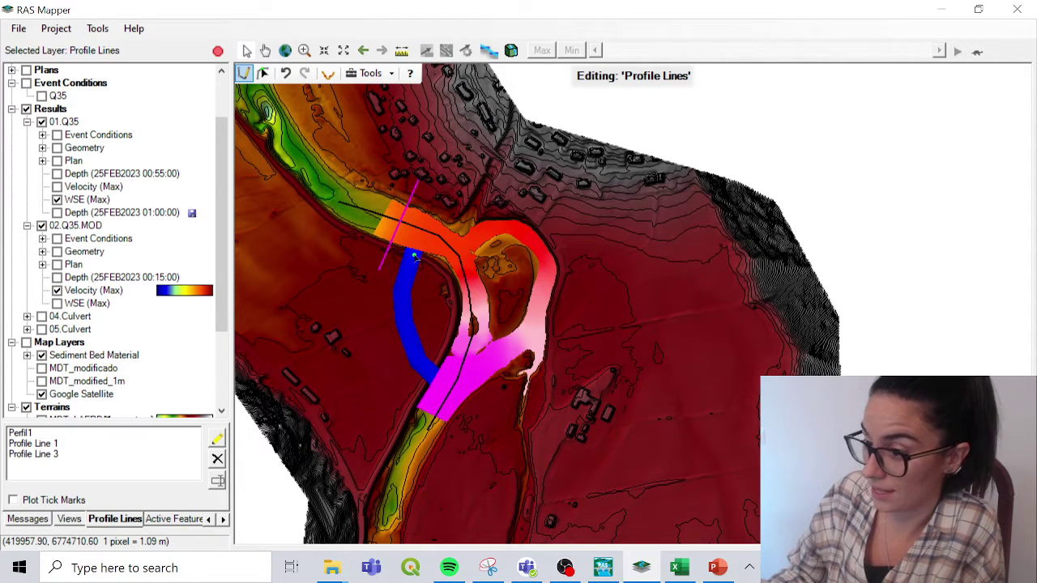
Step: View the detailed velocity profile plot of Profile Line 3 and close it
scroll(416, 247, "down", 1)
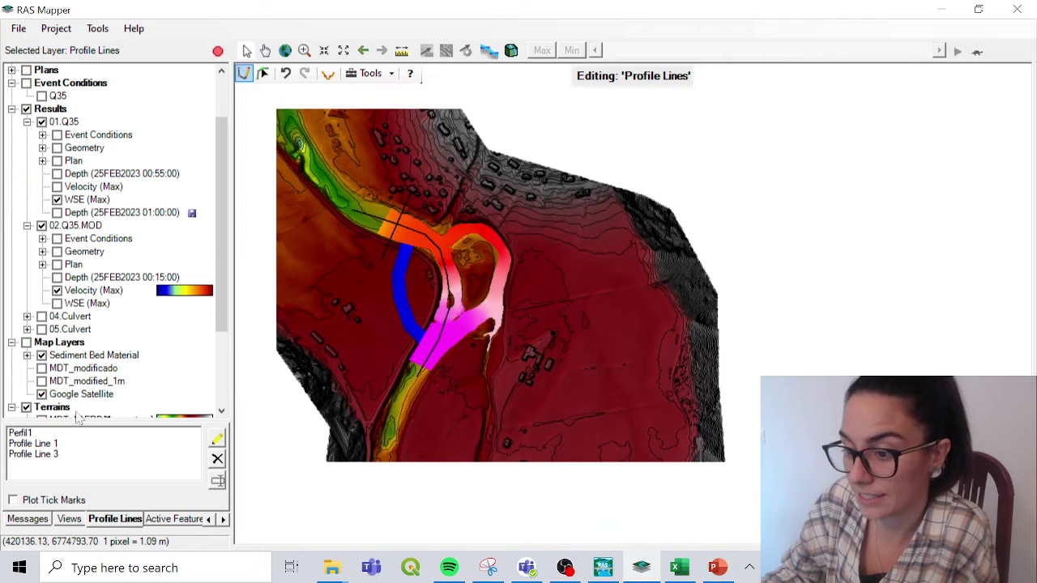
right_click(44, 459)
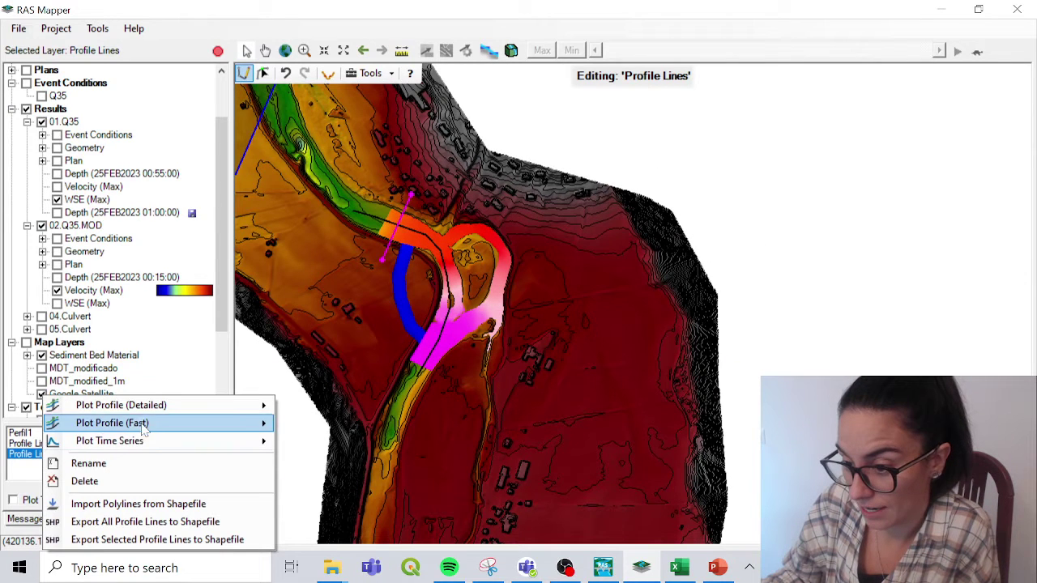
mouse_move(162, 405)
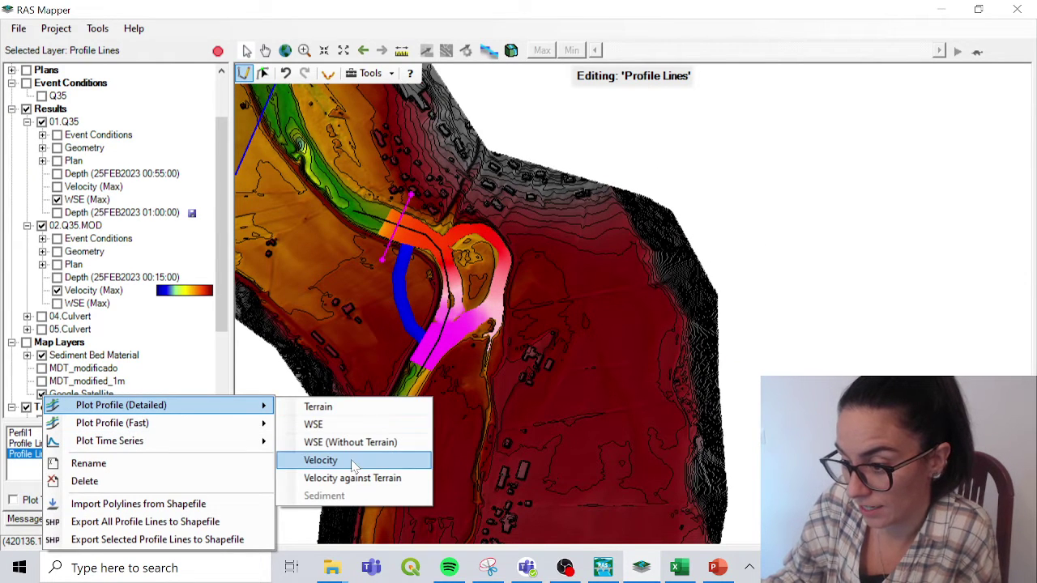
left_click(321, 460)
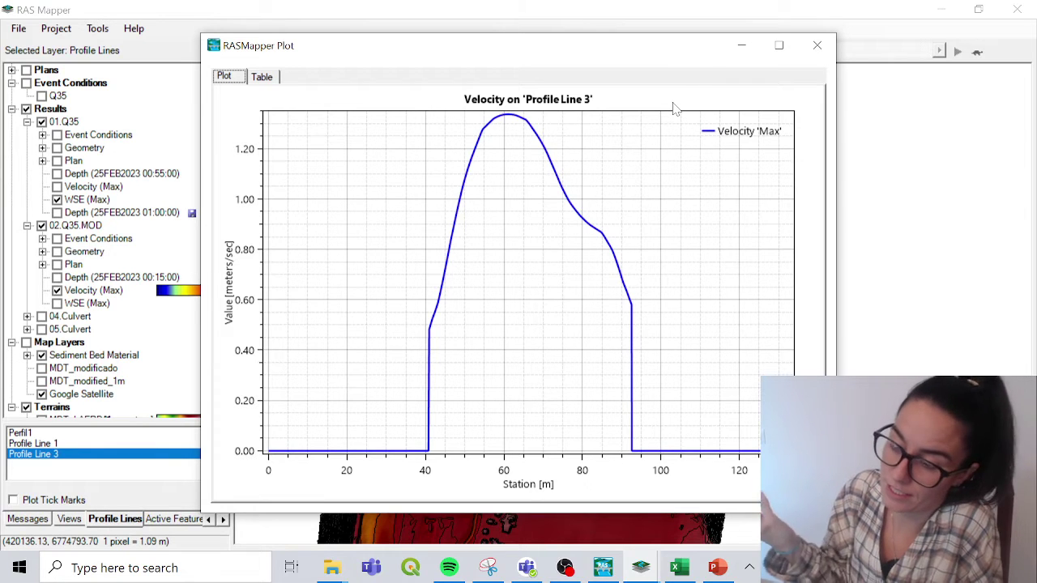
left_click(817, 45)
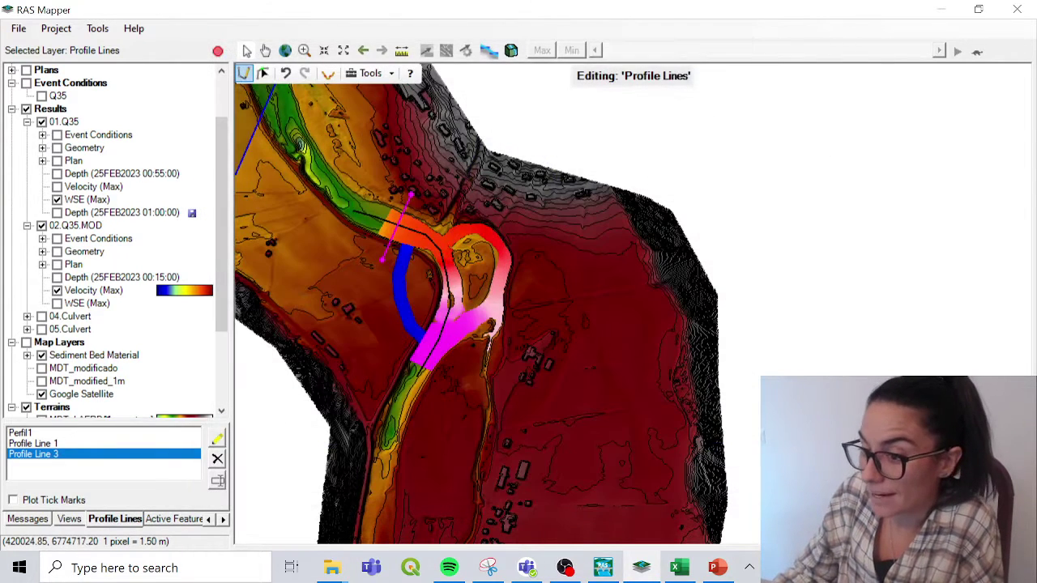
Step: Turn on WSE (Max) for 02.Q35.MOD and plot the detailed WSE profile along Profile Line 3 to inspect its curves
left_click(57, 303)
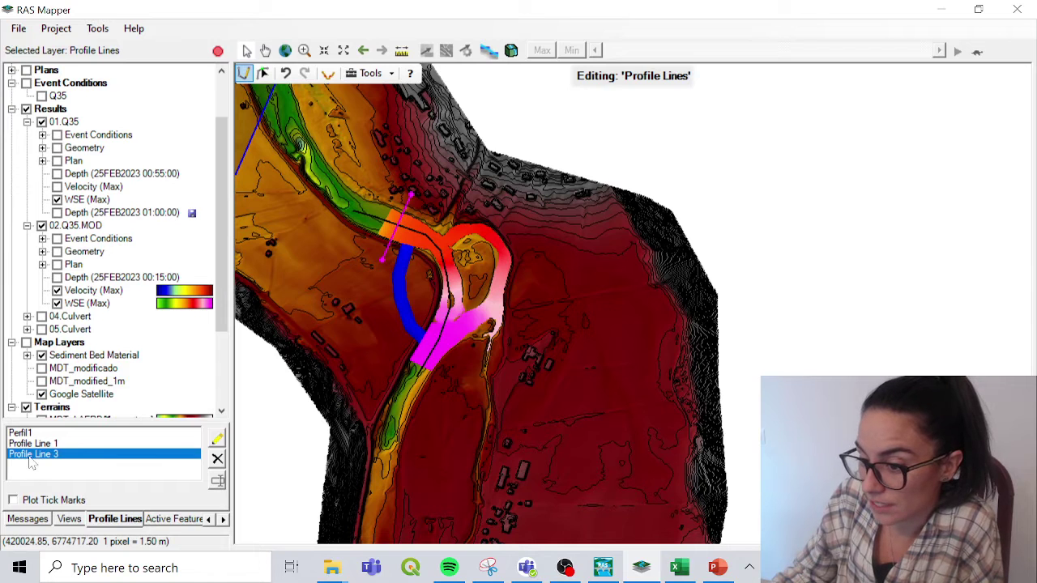
right_click(32, 455)
mouse_move(81, 409)
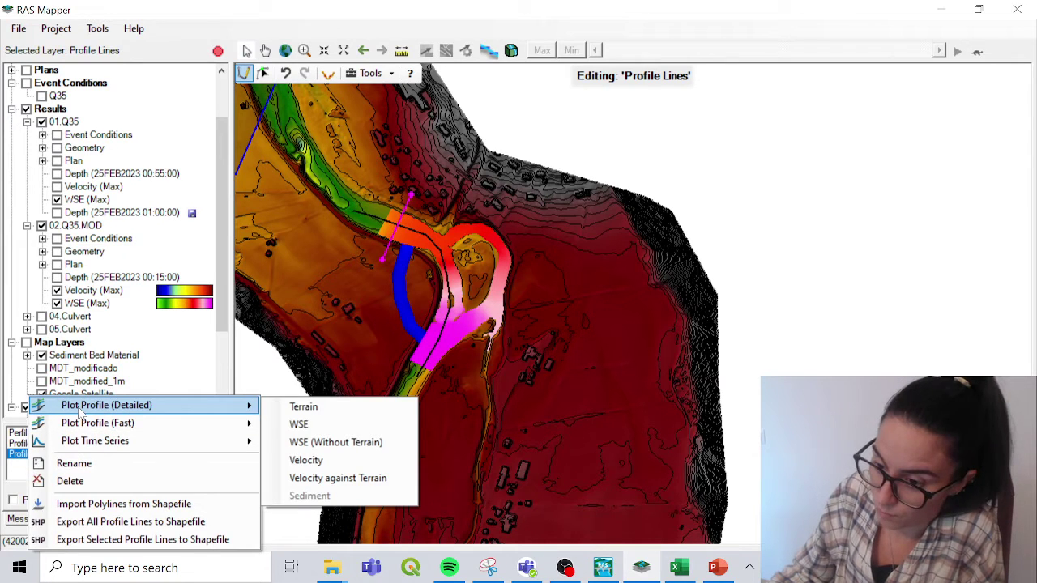
left_click(341, 430)
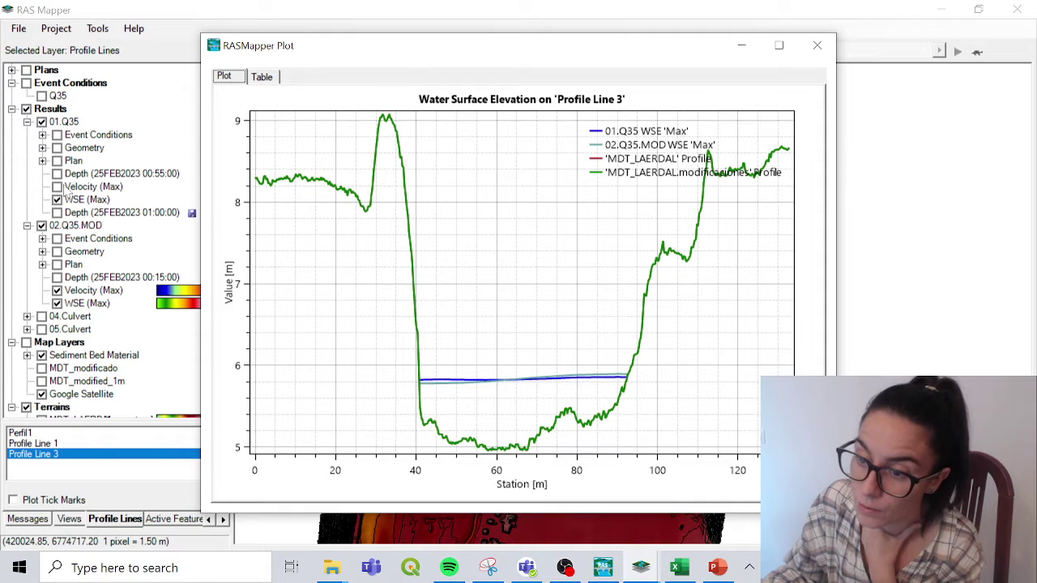
mouse_move(595, 391)
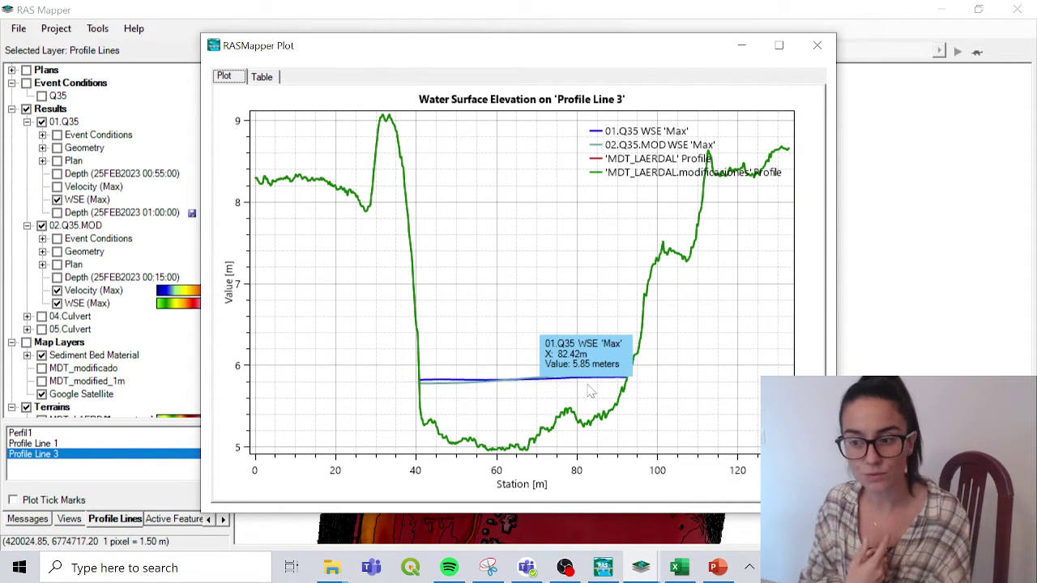
scroll(591, 391, "up", 1)
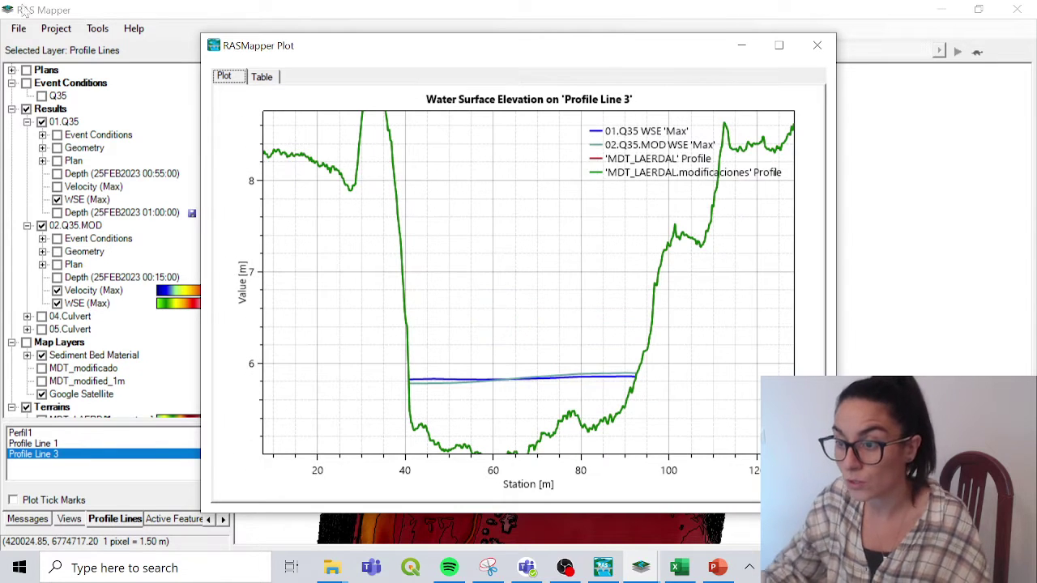
Step: Copy rows 1 to 18 of the plot's Combined Table into the Excel workbook at cell H1, and return to RAS Mapper
left_click(266, 78)
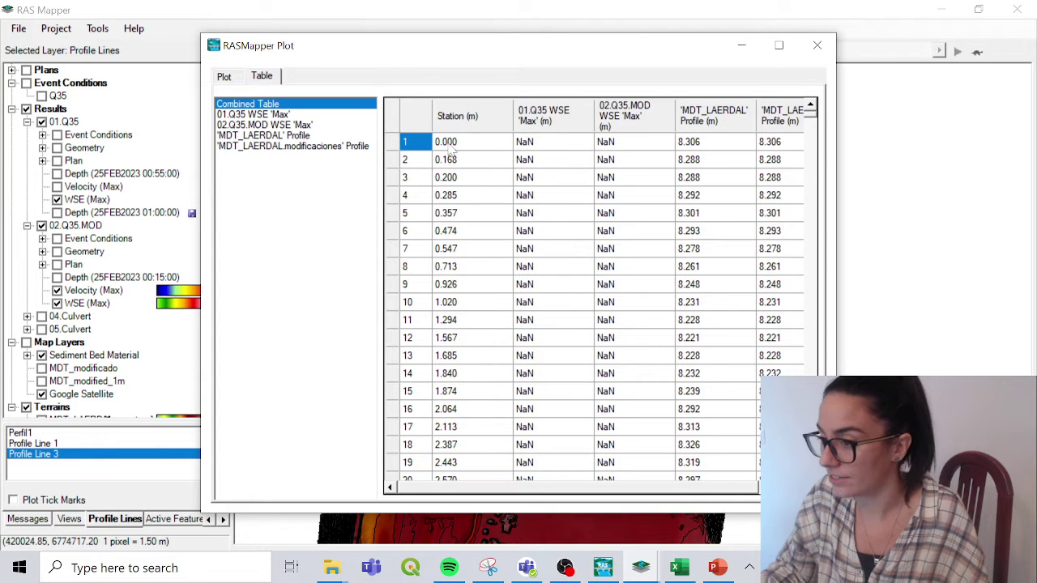
left_click_drag(417, 150, 766, 427)
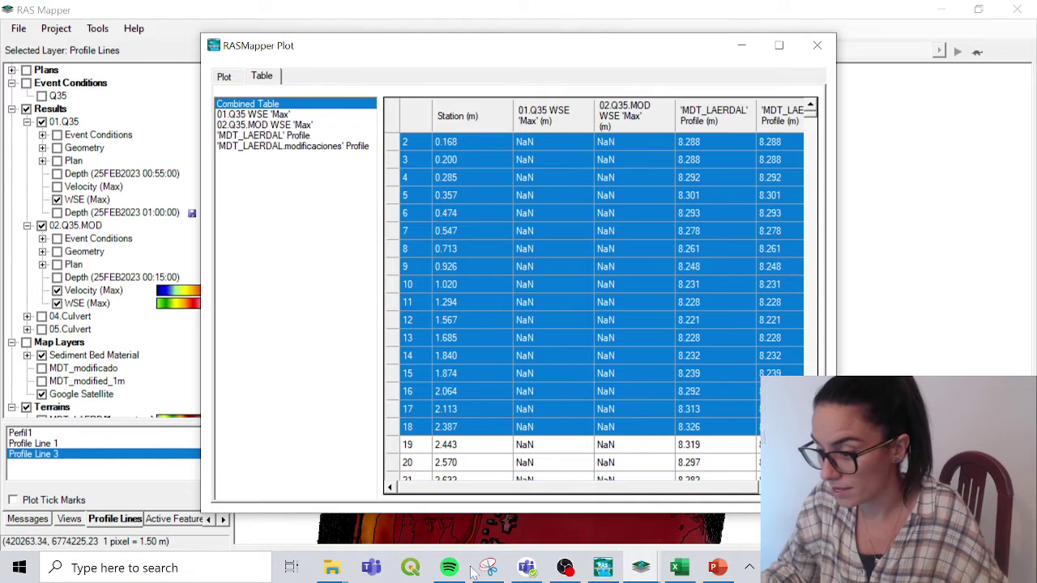
left_click(680, 567)
left_click(422, 192)
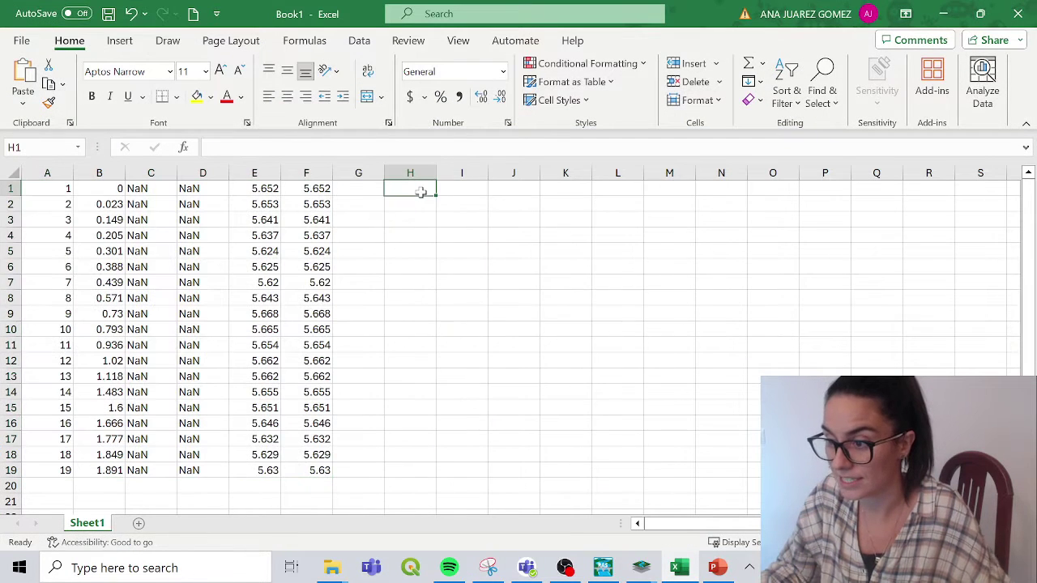
type("1\t0\tNaN\tNaN\t8.306\t8.306 2\t0.168\tNaN\tNaN\t8.288\t8.288 3\t0.2\tNaN\tNaN\t8.288\t8.288 4\t0.285\tNaN\tNaN\t8.292\t8.292 5\t0.357\tNaN\tNaN\t8.301\t8.301 6\t0.474\tNaN\tNaN\t8.293\t8.293 7\t0.547\tNaN\tNaN\t8.278\t8.278 8\t0.713\tNaN\tNaN\t8.261\t8.261 9\t0.926\tNaN\tNaN\t8.248\t8.248 10\t1.02\tNaN\tNaN\t8.231\t8.231 11\t1.294\tNaN\tNaN\t8.228\t8.228 12\t1.567\tNaN\tNaN\t8.221\t8.221 13\t1.685\tNaN\tNaN\t8.228\t8.228 14\t1.84\tNaN\tNaN\t8.232\t8.232 15\t1.874\tNaN\tNaN\t8.239\t8.239 16\t2.064\tNaN\tNaN\t8.292\t8.292 17\t2.113\tNaN\tNaN\t8.313\t8.313 18\t2.387\tNaN\tNaN\t8.326\t8.326")
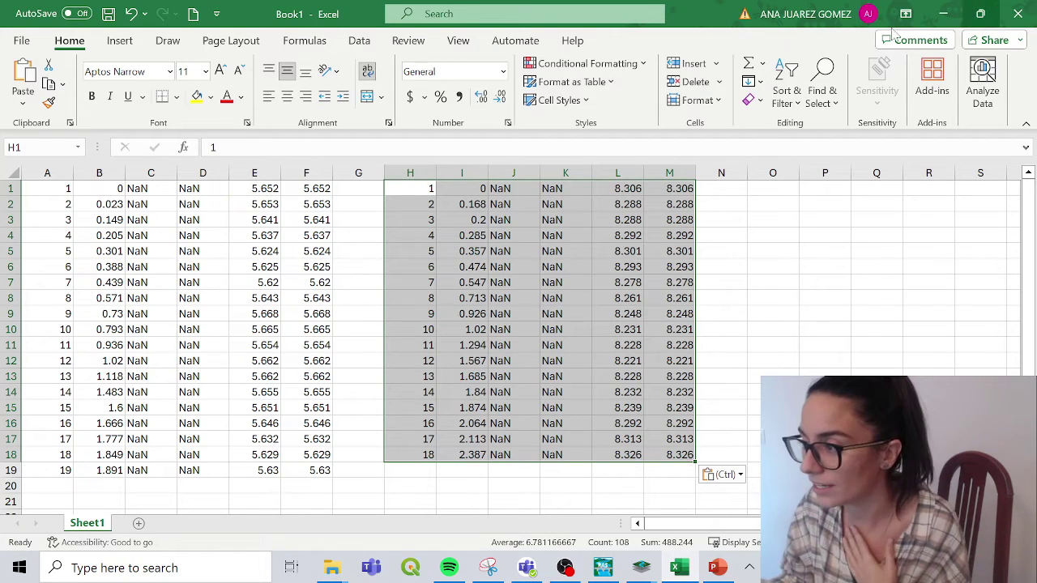
left_click(955, 18)
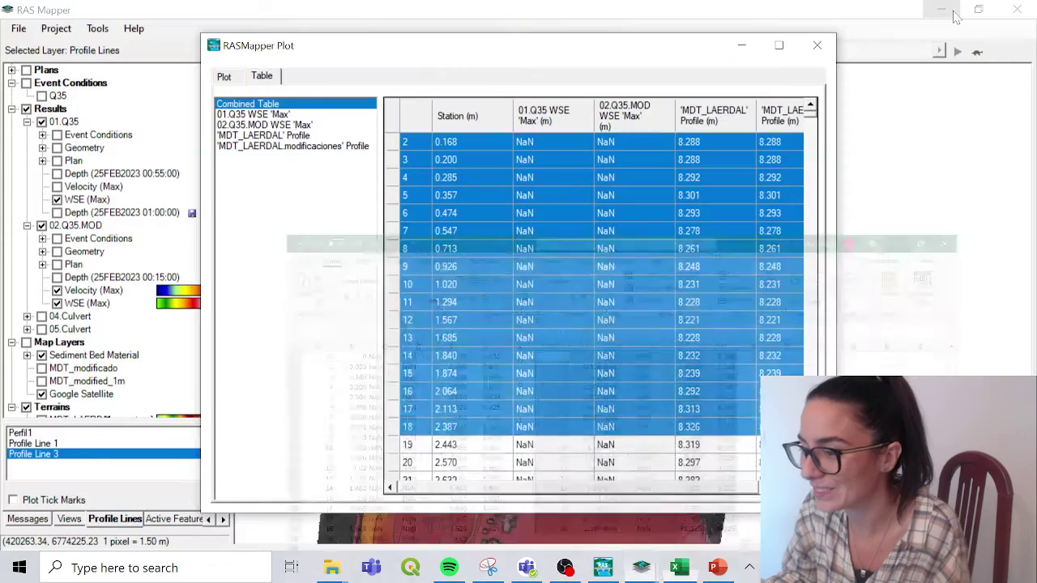
Step: Close the profile plot, expand the Plans group, and review the move, import and export options of the Profile Lines layer
left_click(818, 46)
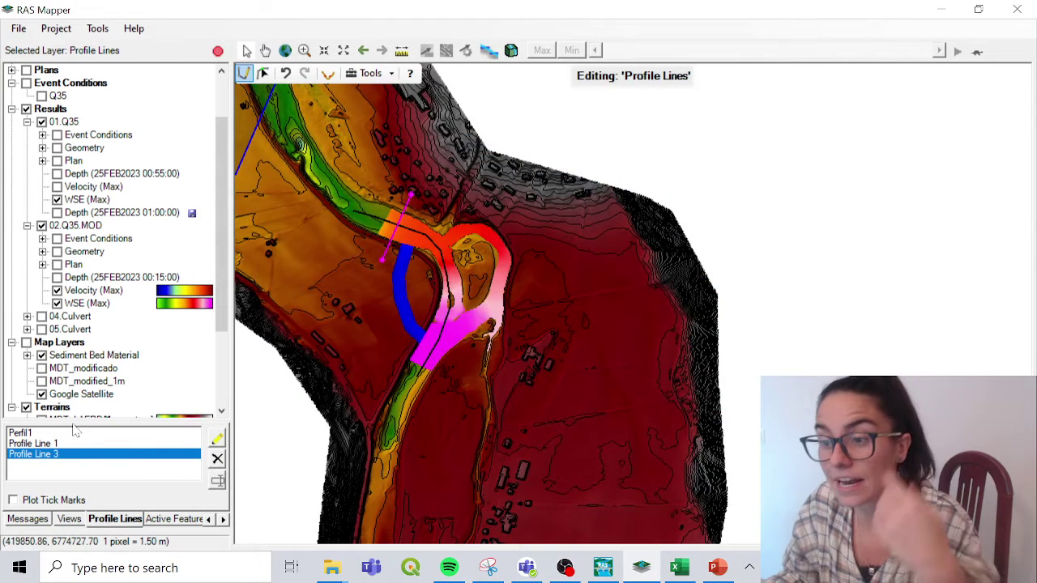
left_click(12, 71)
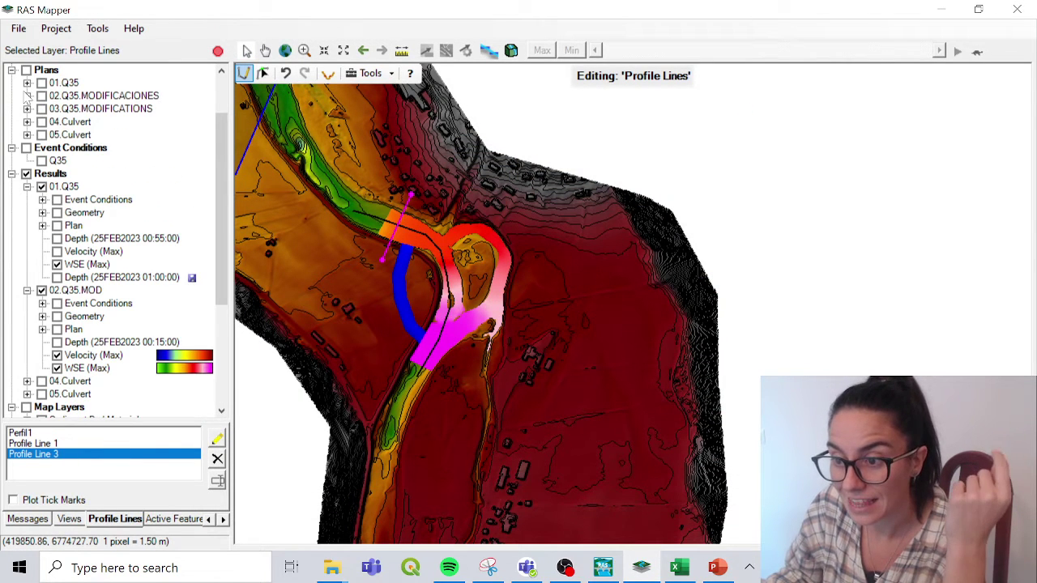
scroll(32, 97, "up", 2)
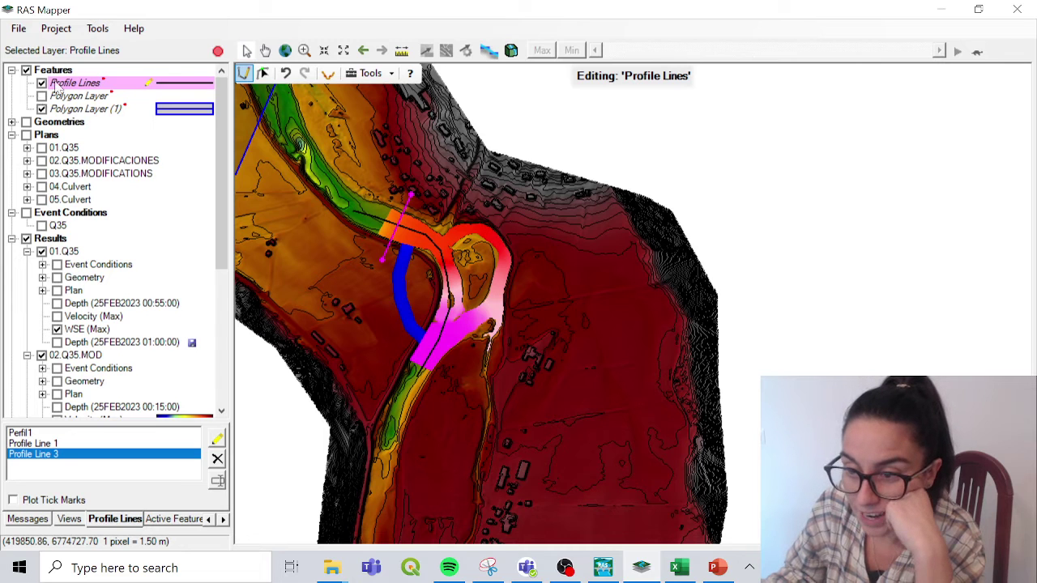
right_click(55, 84)
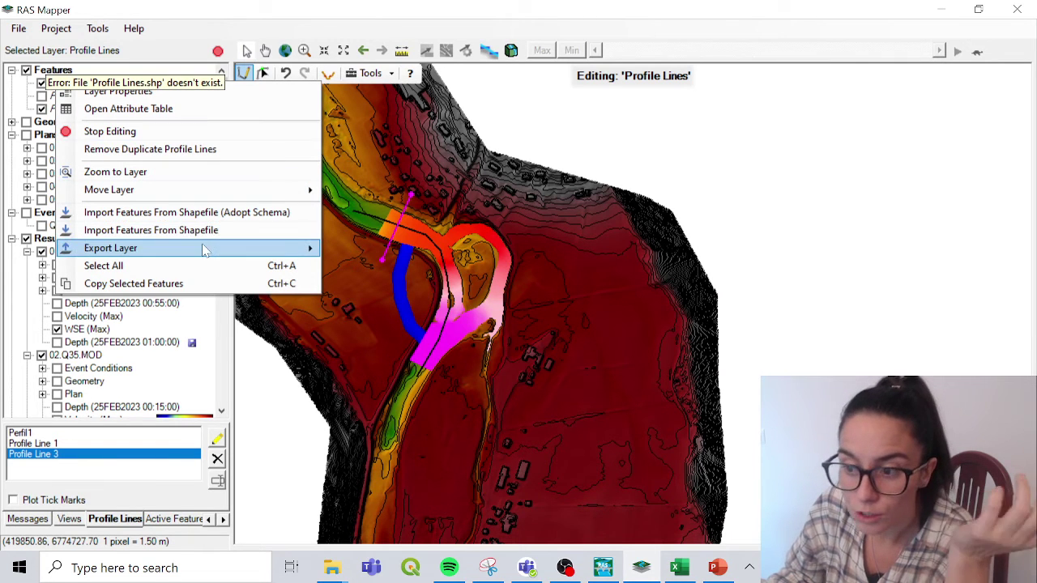
mouse_move(205, 251)
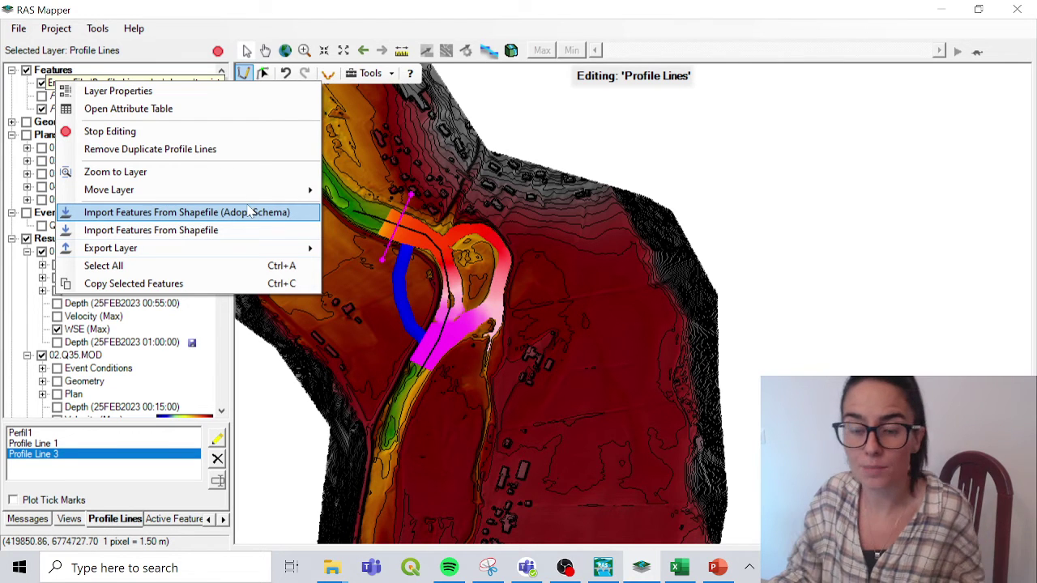
mouse_move(239, 195)
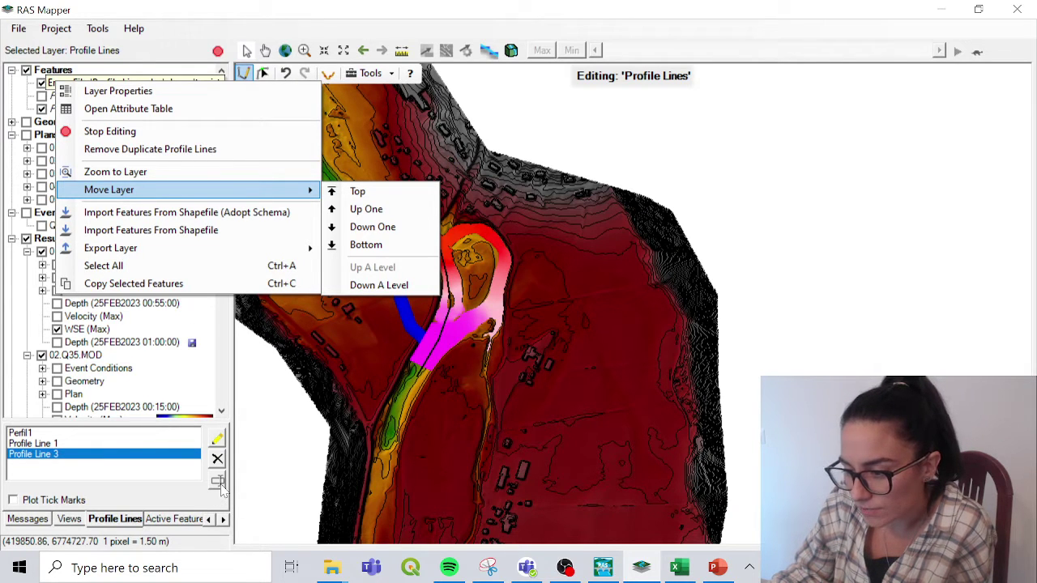
left_click(159, 503)
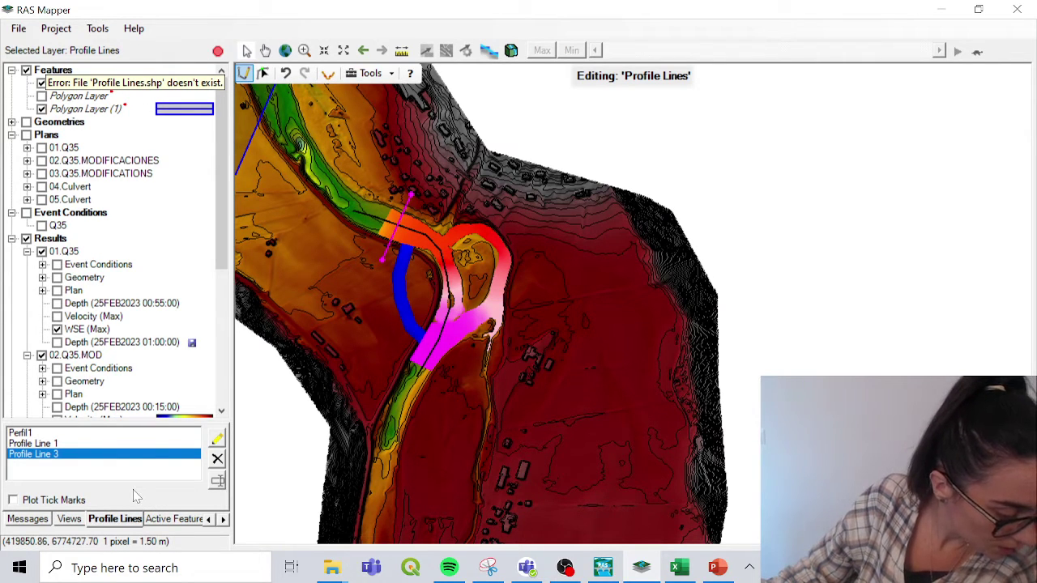
Step: Measure a line along the river channel upstream to the deep pool, plot its terrain profile and close the plot
left_click(405, 53)
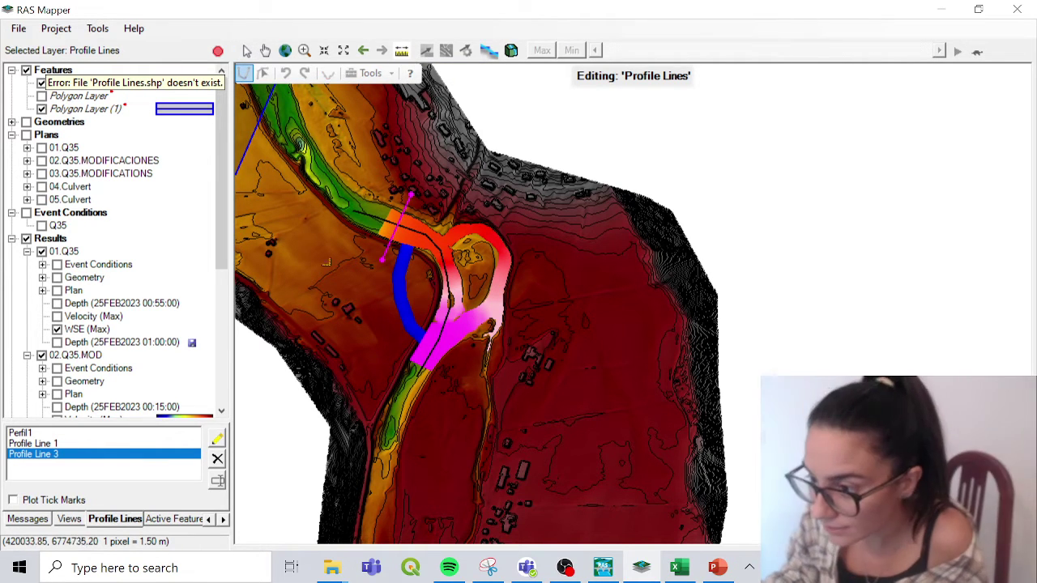
scroll(299, 136, "down", 1)
scroll(437, 243, "up", 4)
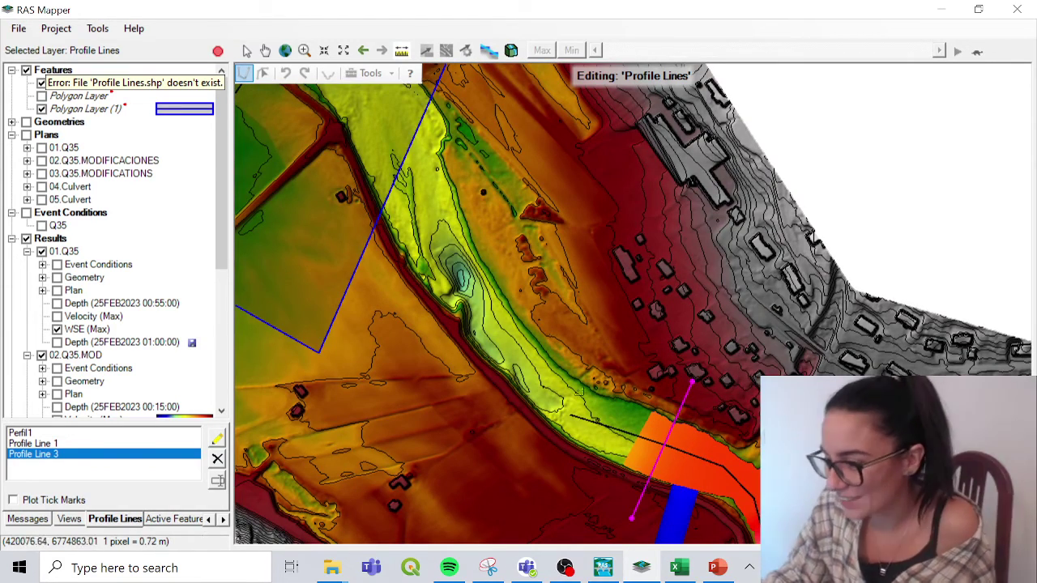
left_click(564, 399)
right_click(465, 283)
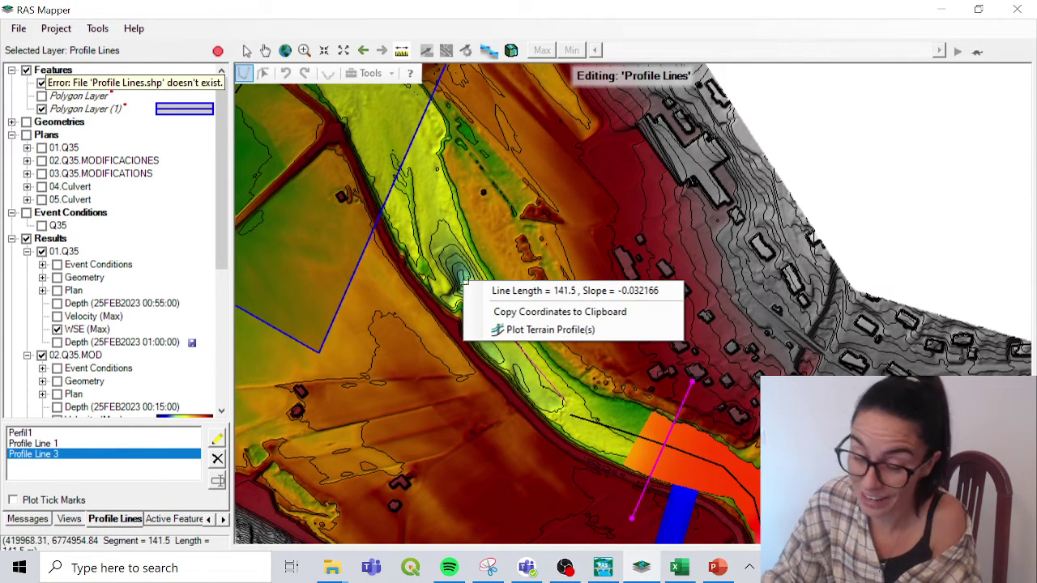
left_click(509, 330)
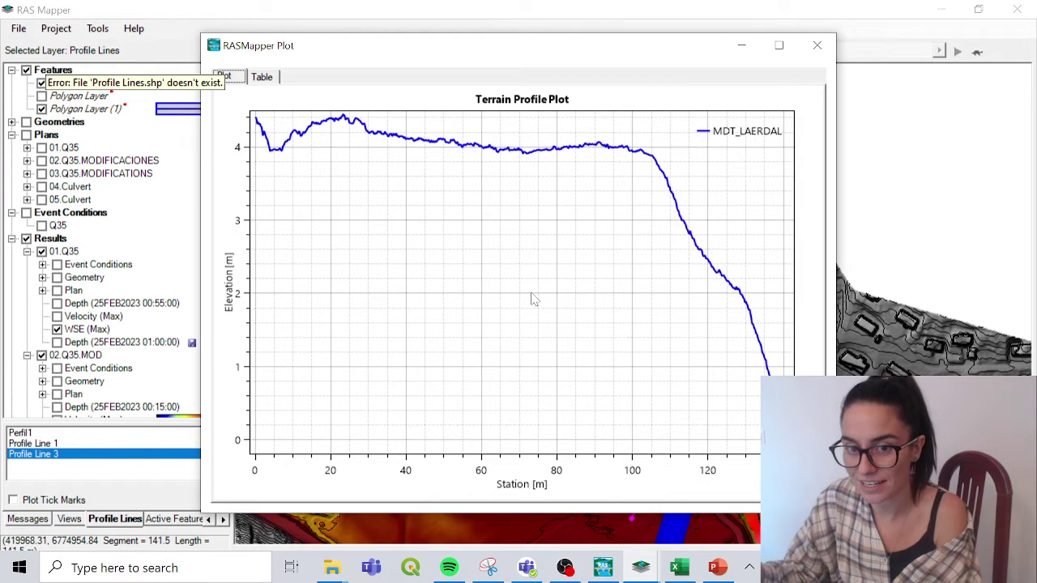
left_click(820, 47)
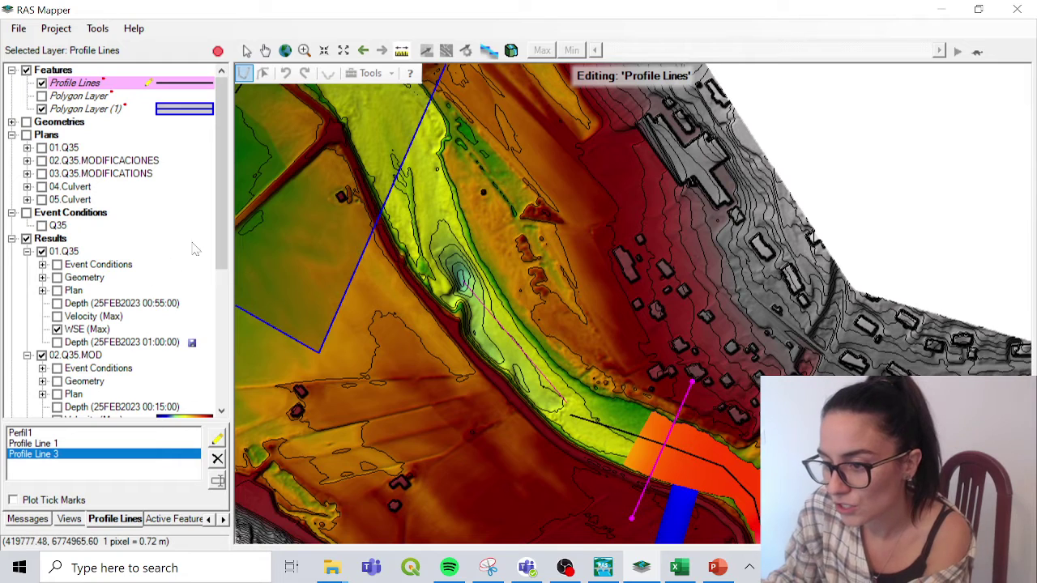
Step: Turn off Plot Contours and Update Legend with View for the MDT_LAERDAL terrain
scroll(226, 243, "down", 6)
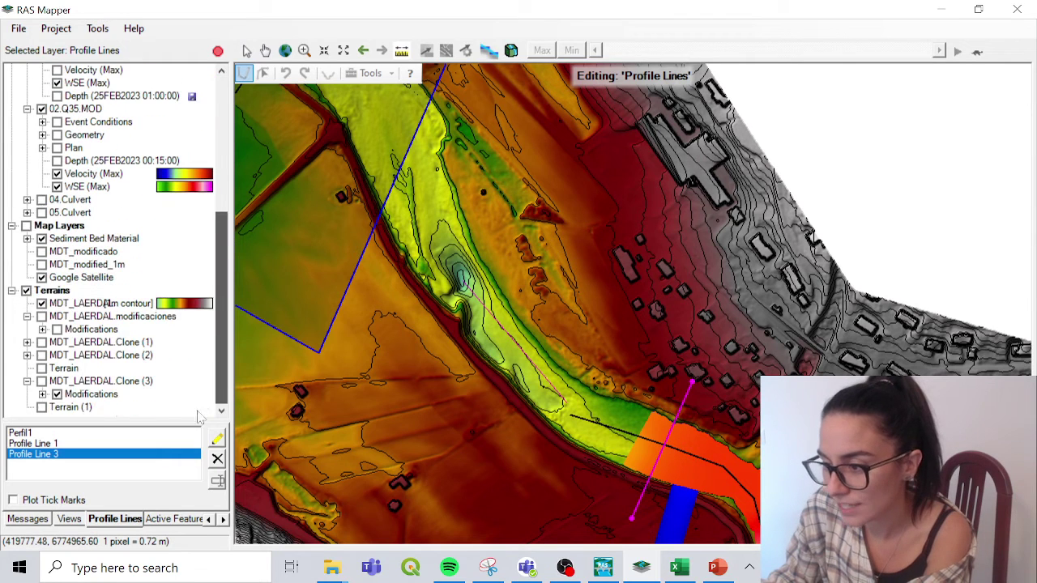
double_click(156, 302)
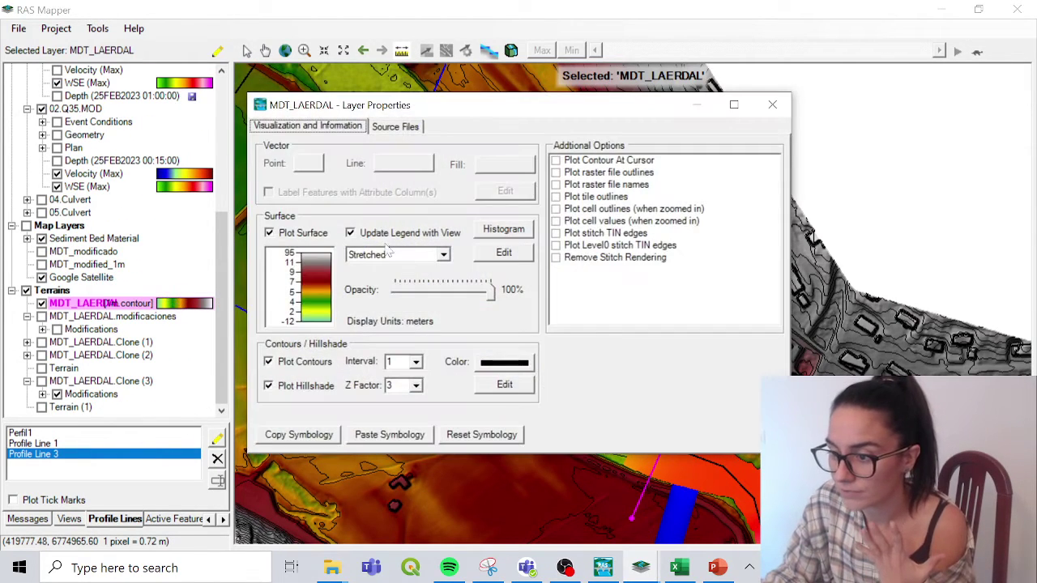
left_click(268, 361)
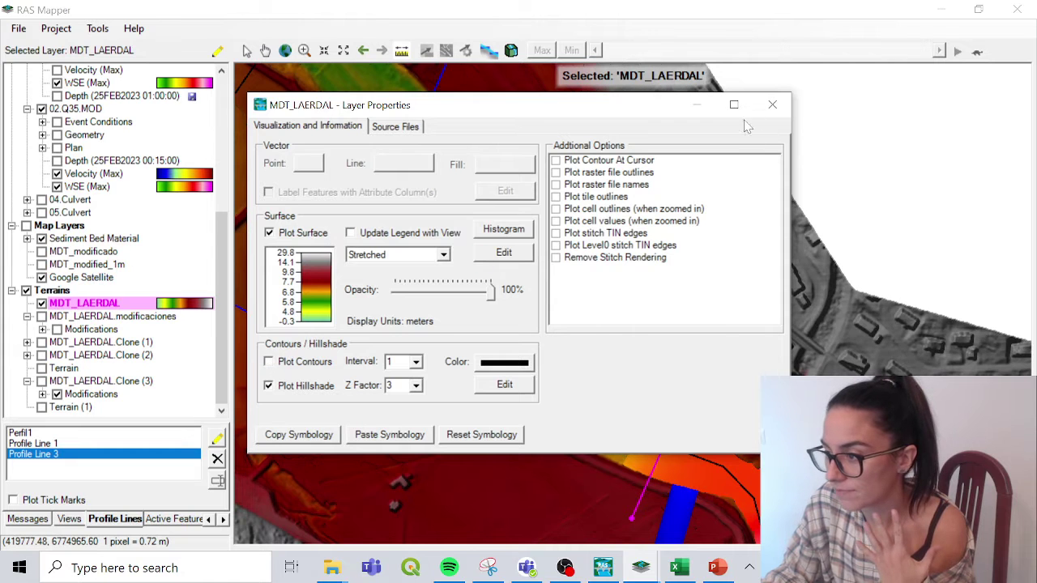
key("Escape")
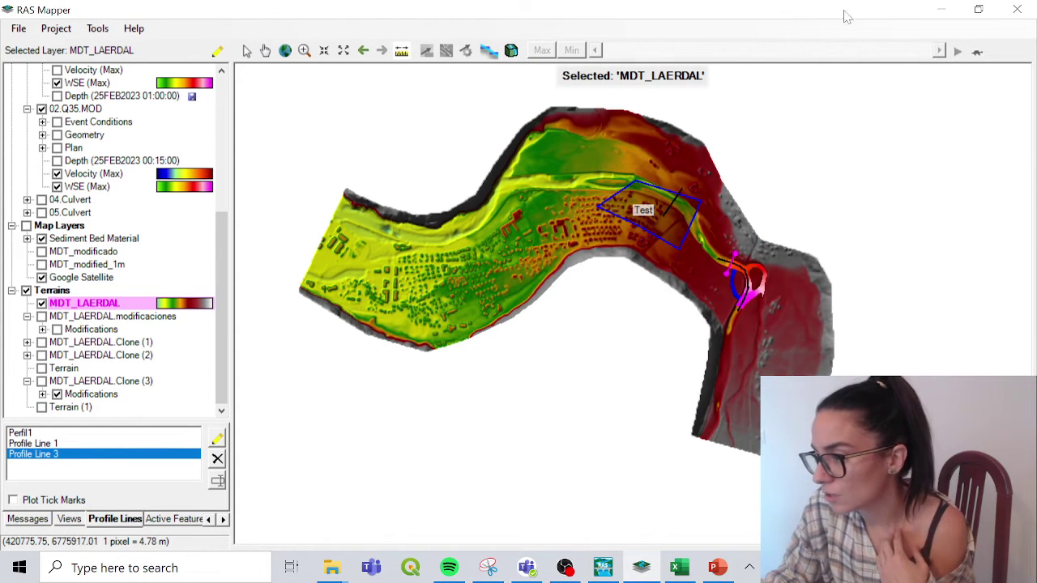
Step: Reduce the RAS Mapper window so the terrain legend shows, zoom in on the river reach and widen the layer list
left_click_drag(849, 11, 435, 17)
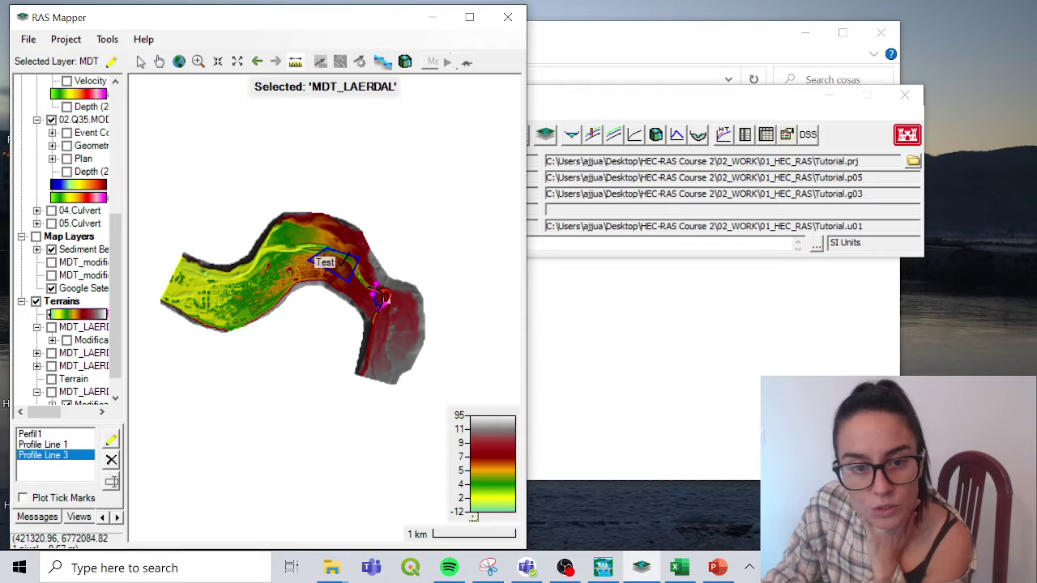
scroll(288, 249, "up", 5)
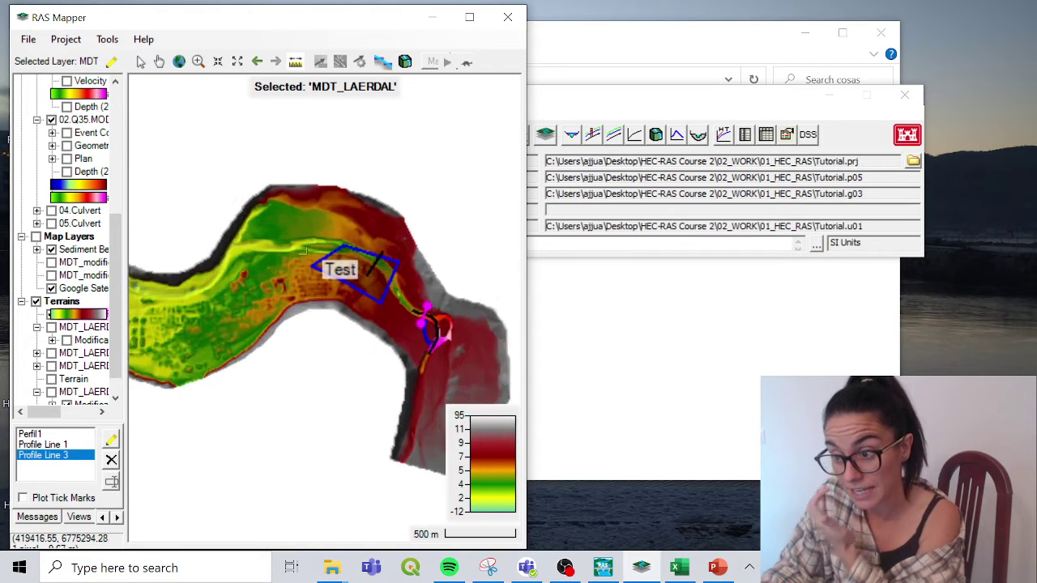
scroll(288, 249, "up", 1)
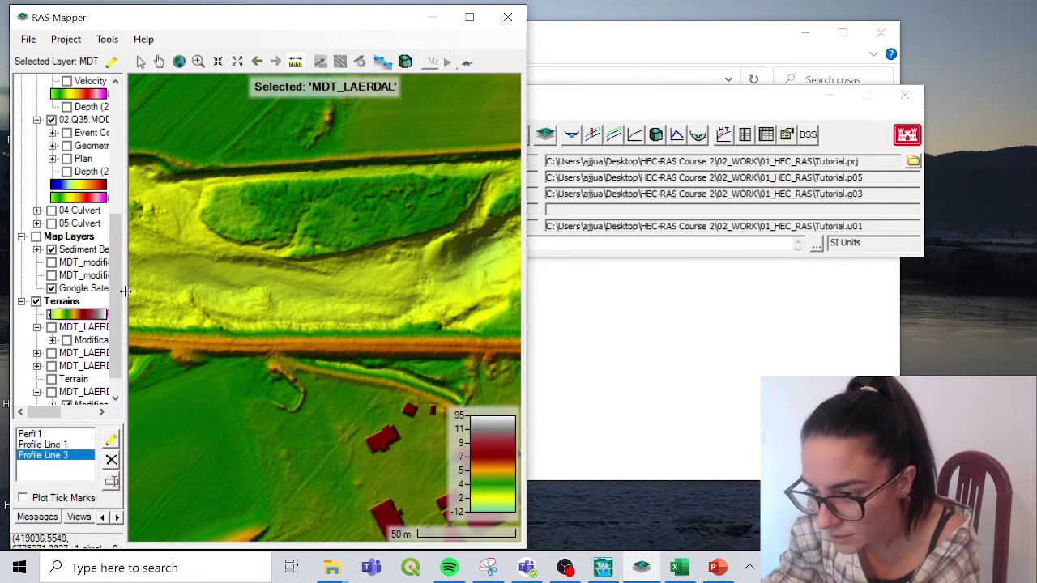
left_click_drag(126, 291, 195, 292)
Step: Turn on Update Legend with View for the MDT_LAERDAL terrain and check the recoloured surface at different scales
right_click(87, 318)
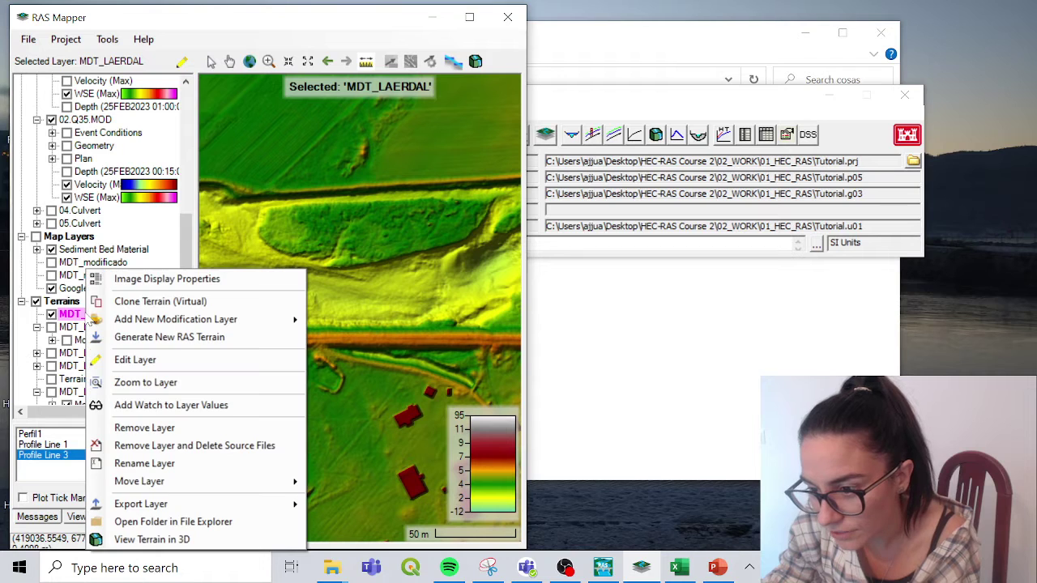
left_click(205, 215)
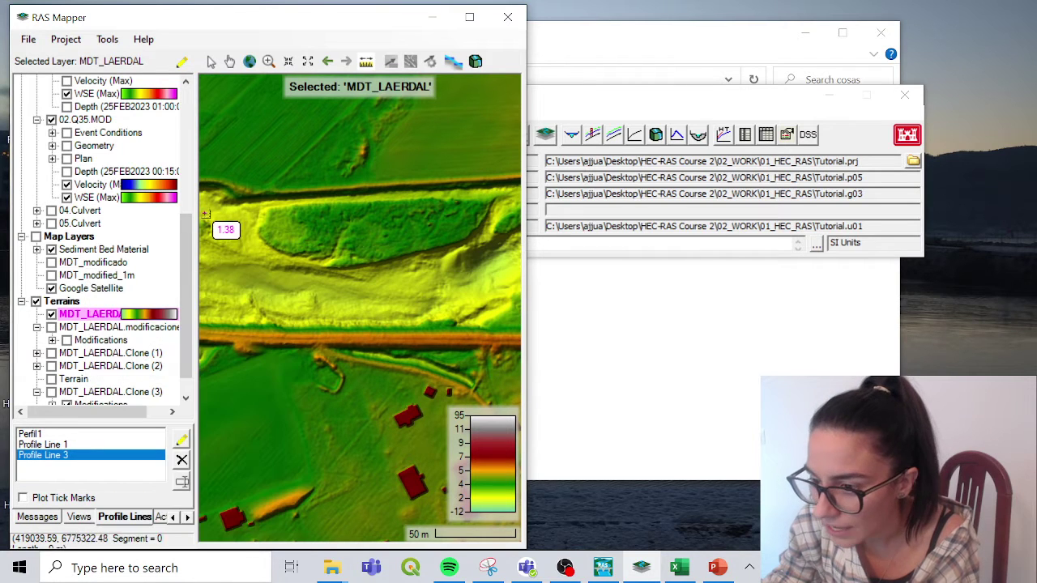
double_click(88, 314)
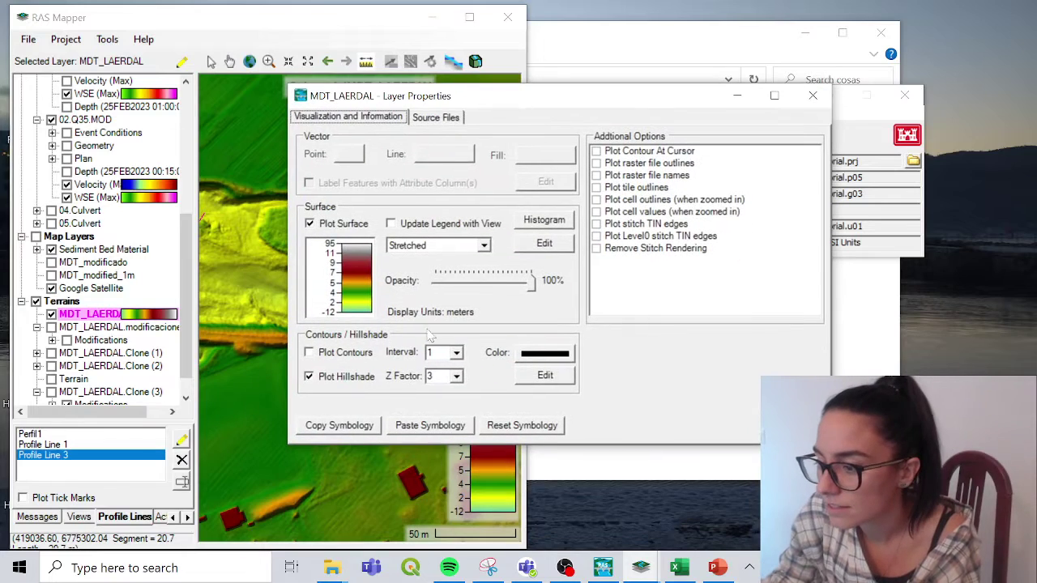
left_click(424, 224)
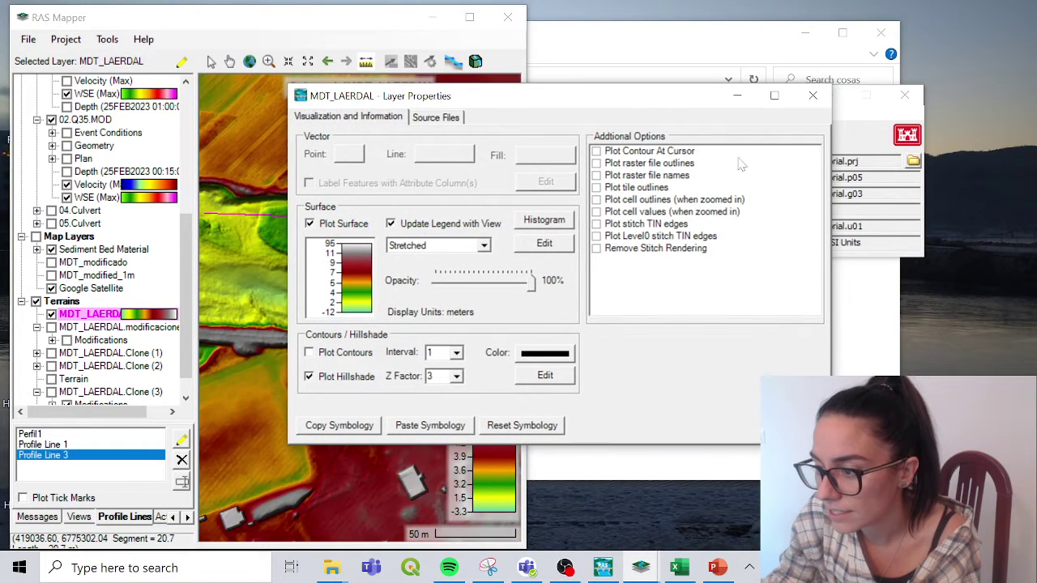
left_click(813, 98)
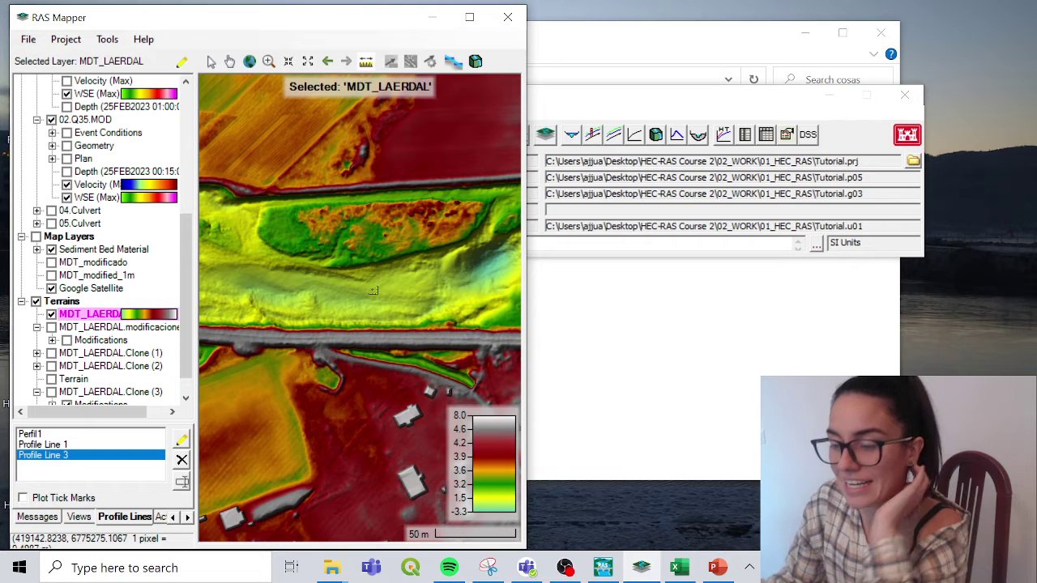
scroll(377, 231, "down", 1)
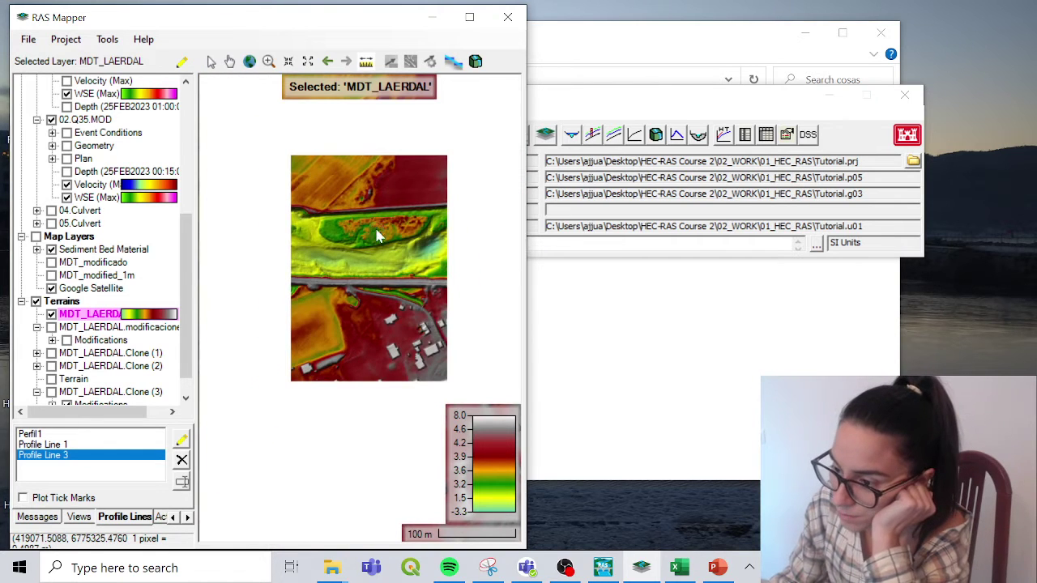
scroll(376, 235, "up", 1)
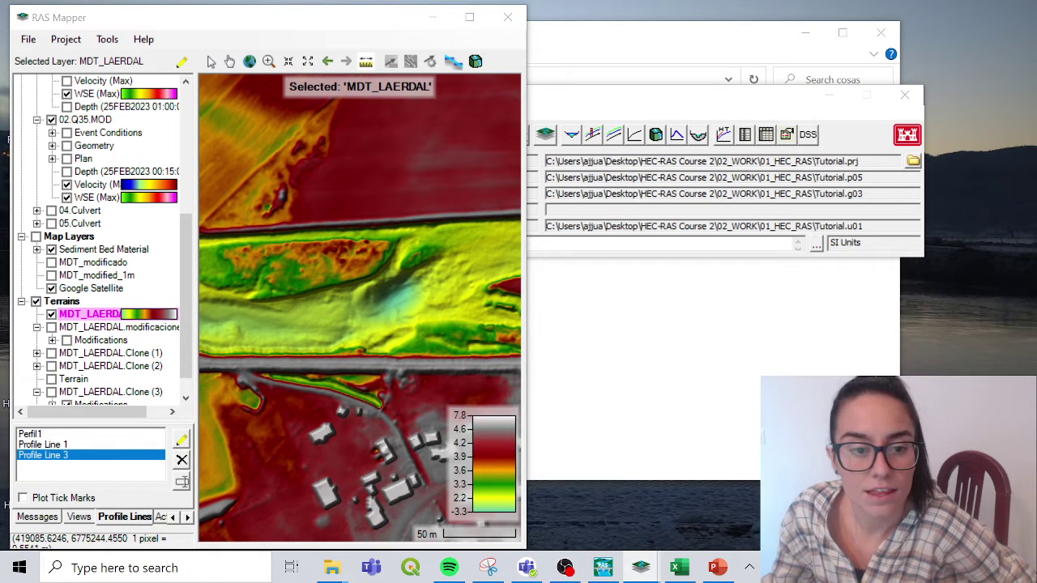
Step: Turn on Plot Contours for the MDT_LAERDAL terrain, keeping the contour interval at 1, and close its properties
double_click(97, 313)
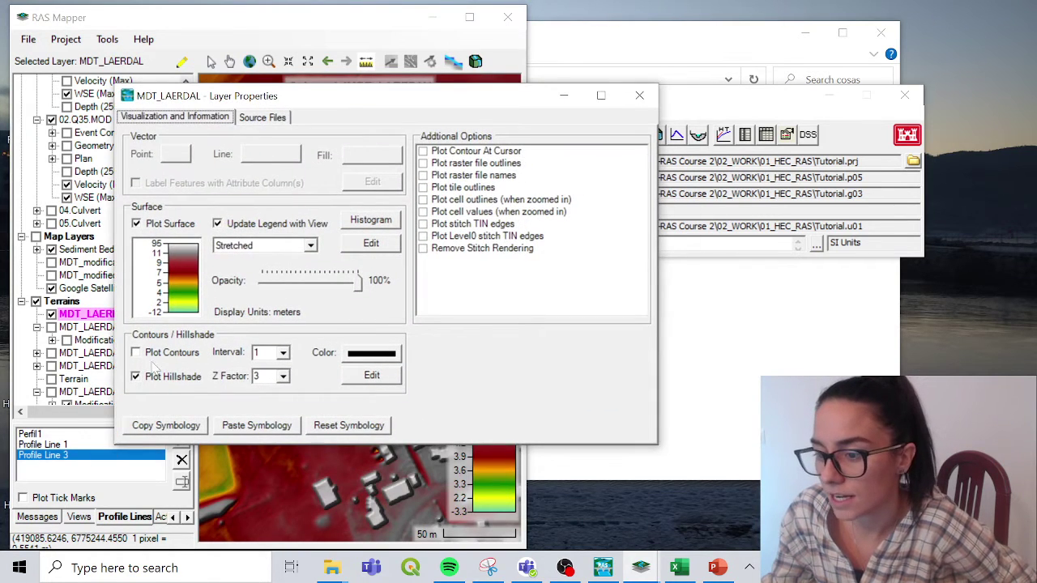
left_click(148, 353)
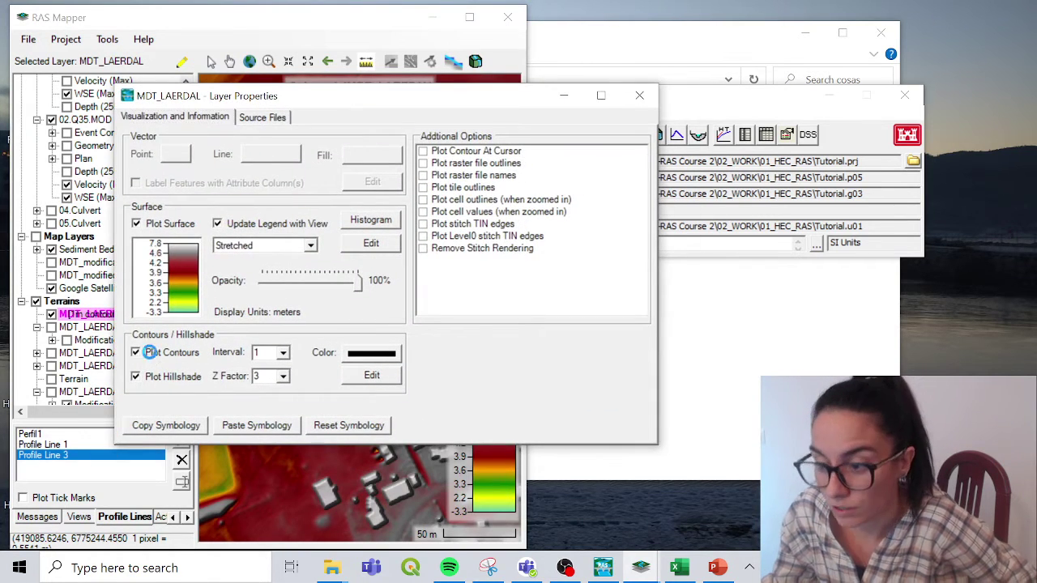
left_click(283, 354)
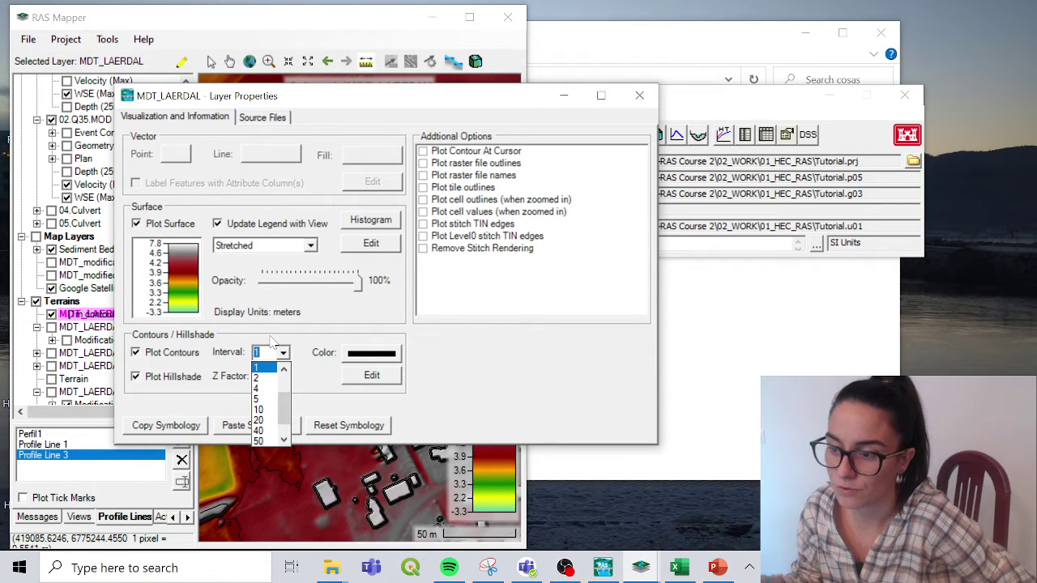
left_click(387, 365)
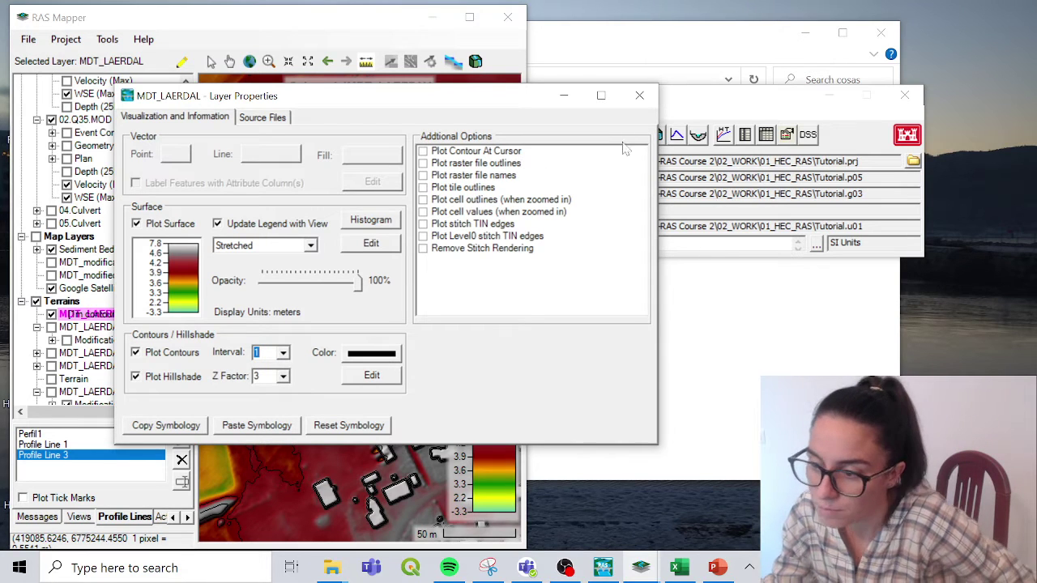
left_click(639, 95)
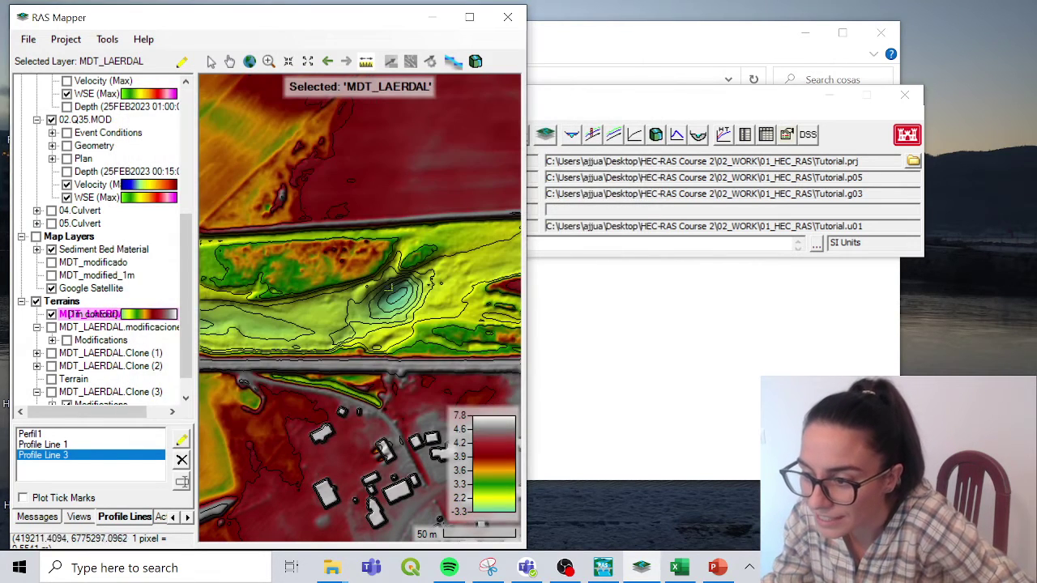
Step: Inspect the contours and elevations around the deep pool in the river, and maximize the RAS Mapper window
scroll(379, 300, "up", 3)
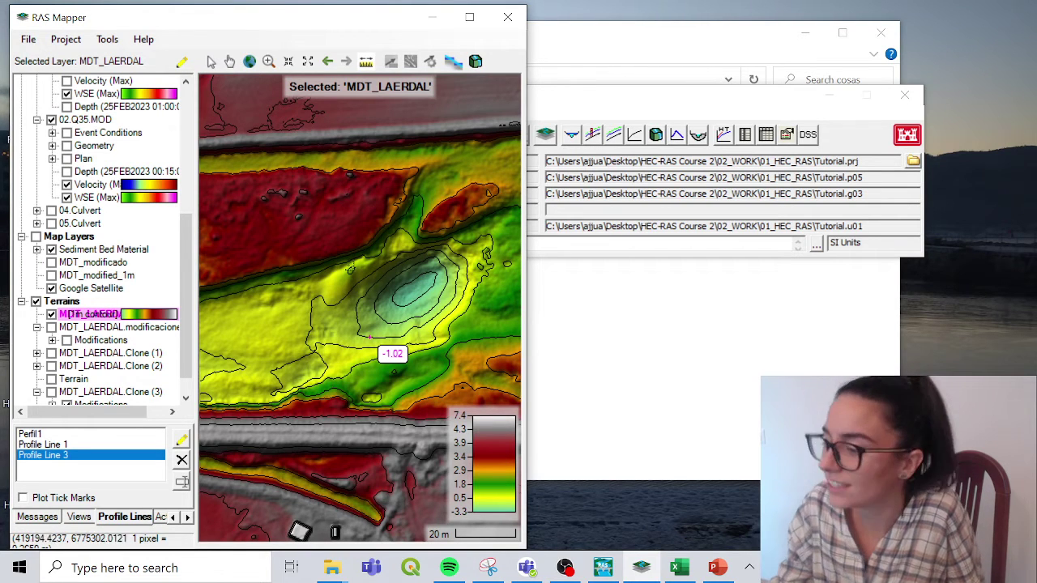
scroll(422, 275, "down", 2)
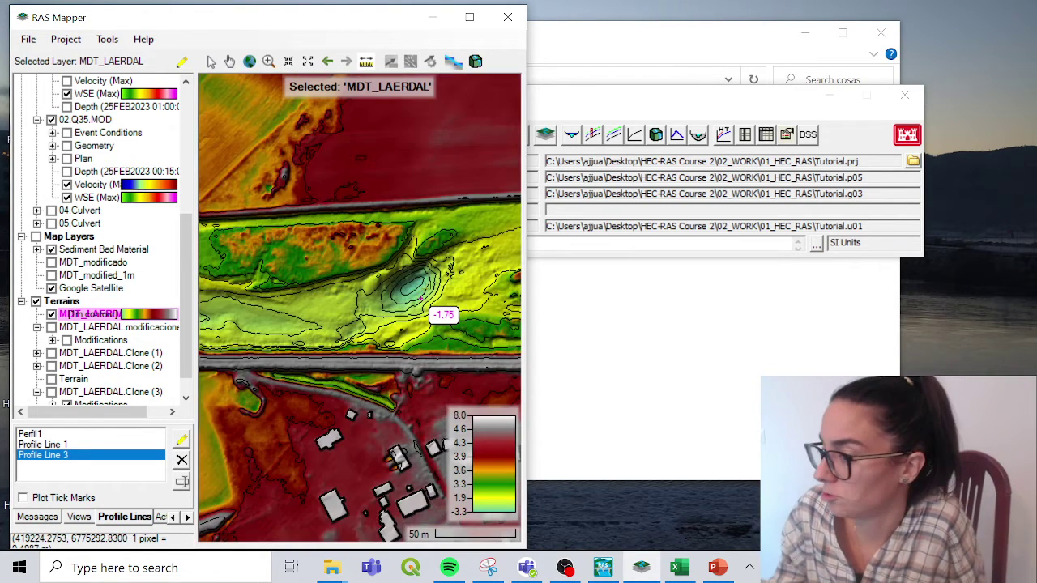
scroll(369, 324, "down", 1)
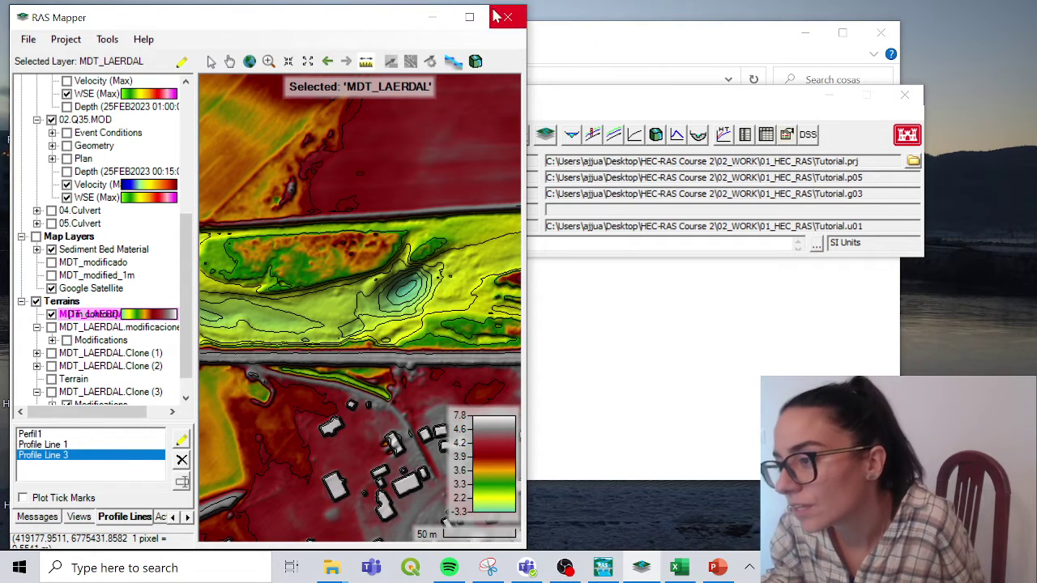
left_click(469, 17)
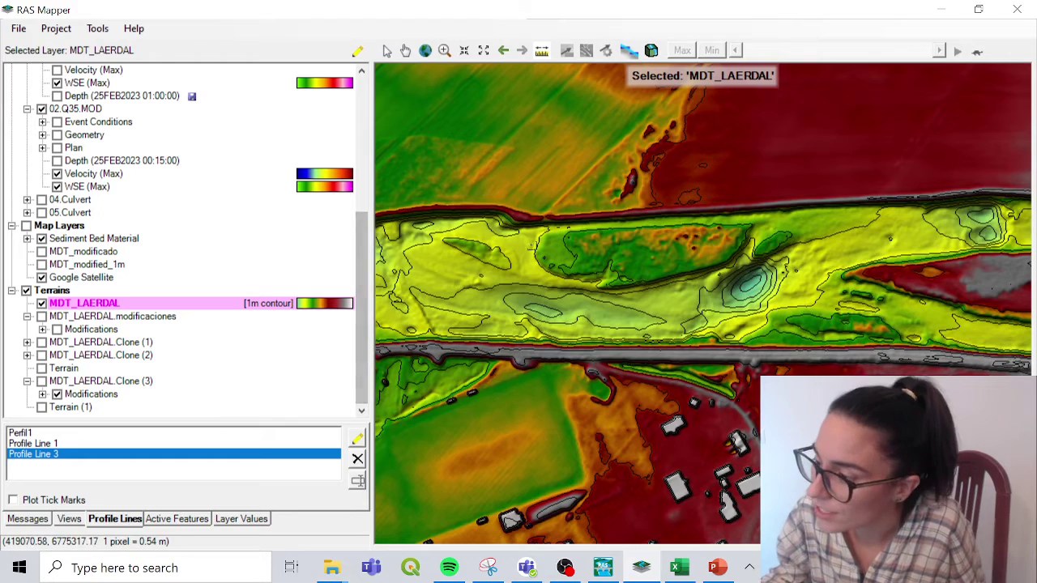
Step: Turn on the Map Layers group with its Google Satellite imagery over the whole terrain
scroll(534, 252, "down", 3)
scroll(533, 253, "down", 3)
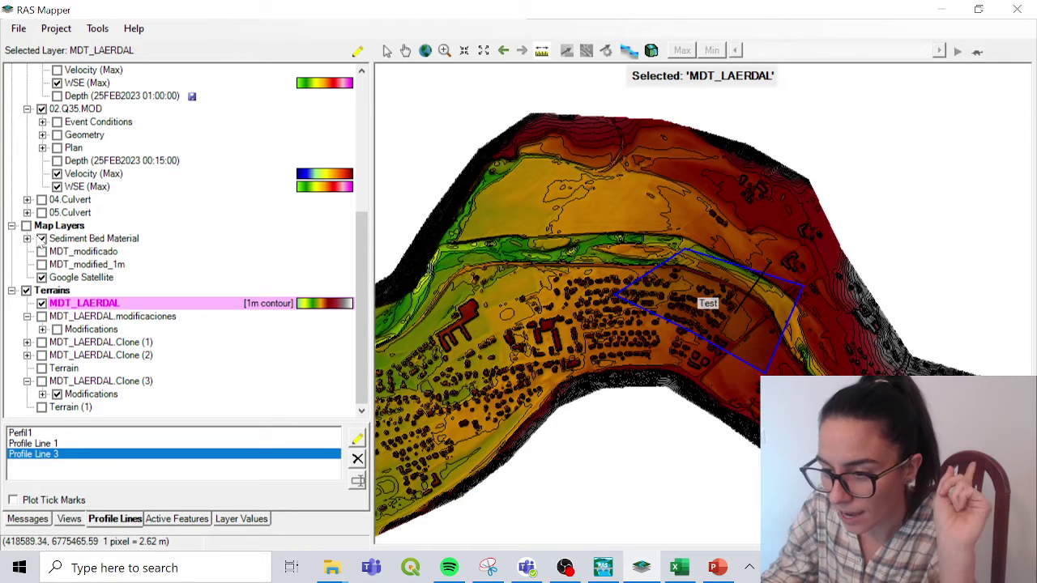
left_click(26, 226)
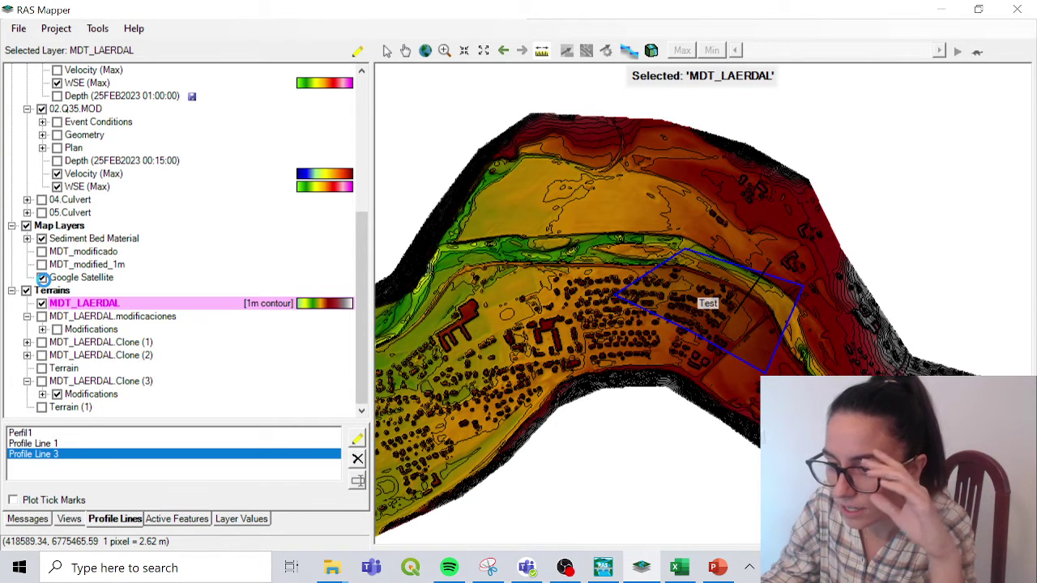
left_click(42, 277)
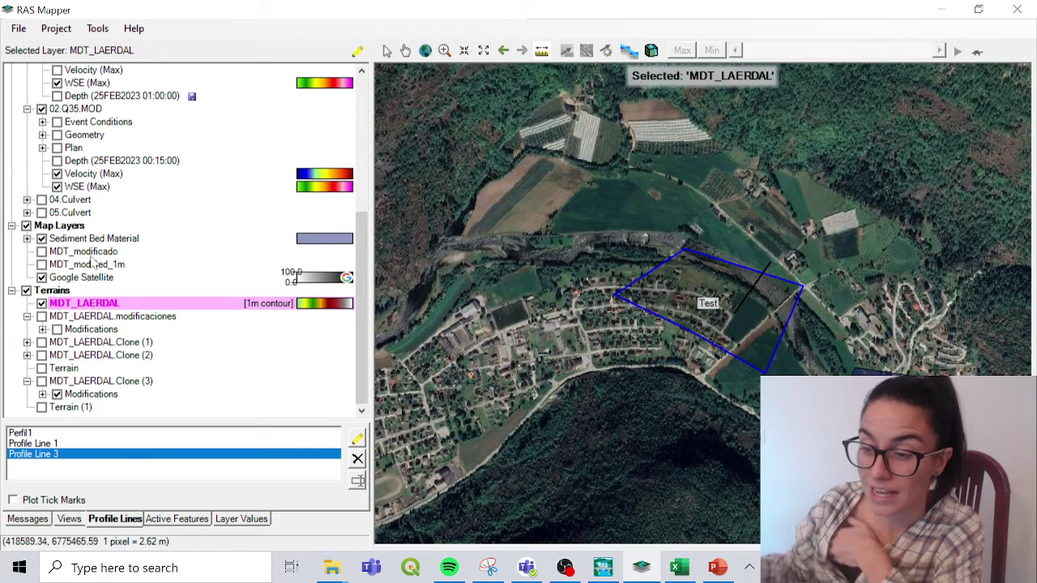
Step: Check the project's coordinate reference system in the RAS Mapper projection options and close the options
left_click(105, 27)
left_click(122, 46)
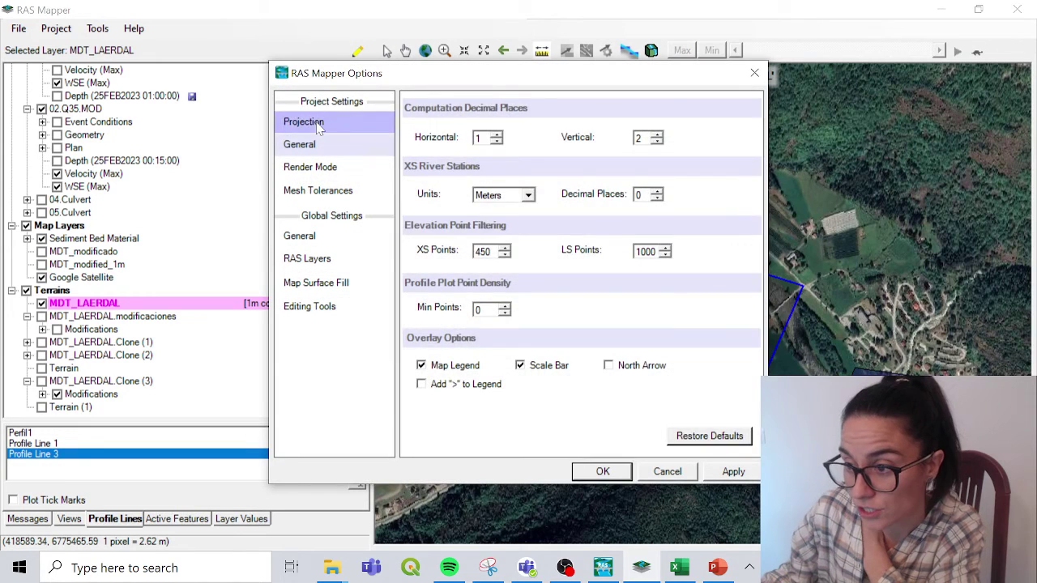
left_click(316, 124)
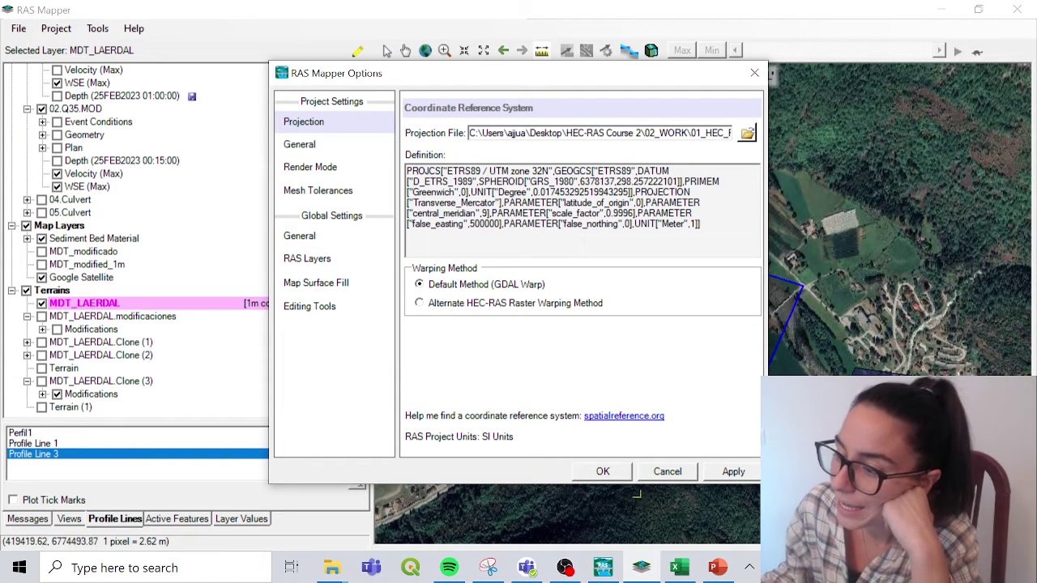
left_click(602, 472)
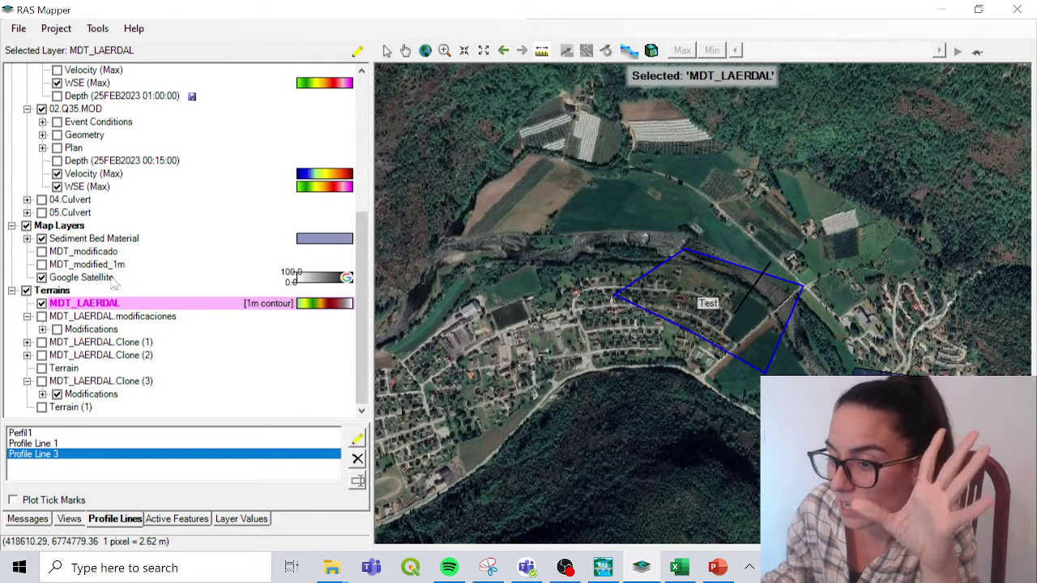
Step: Remove the Google Satellite layer and add Google Satellite web imagery to Map Layers again
right_click(55, 278)
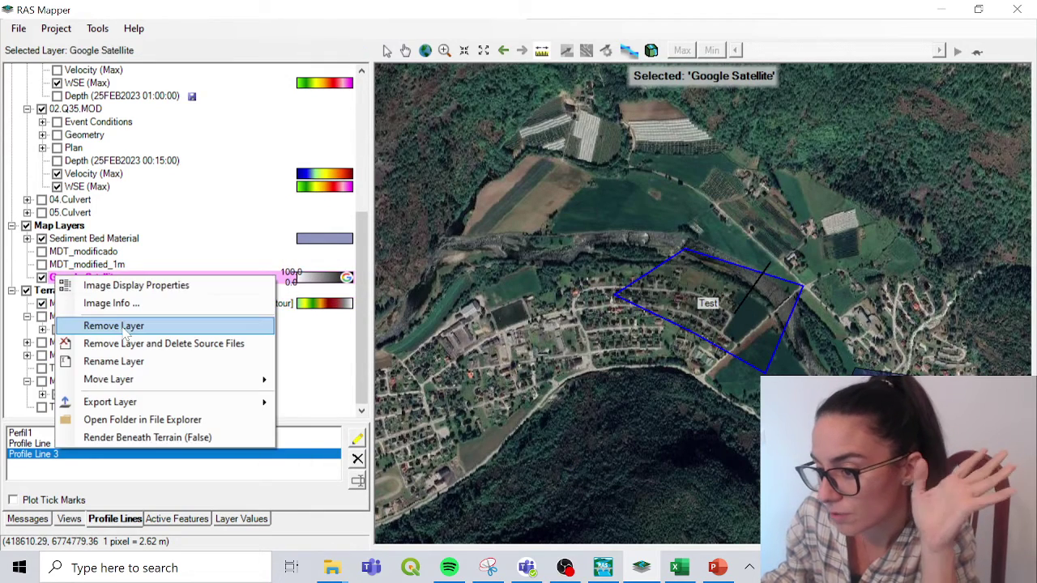
left_click(98, 324)
right_click(57, 243)
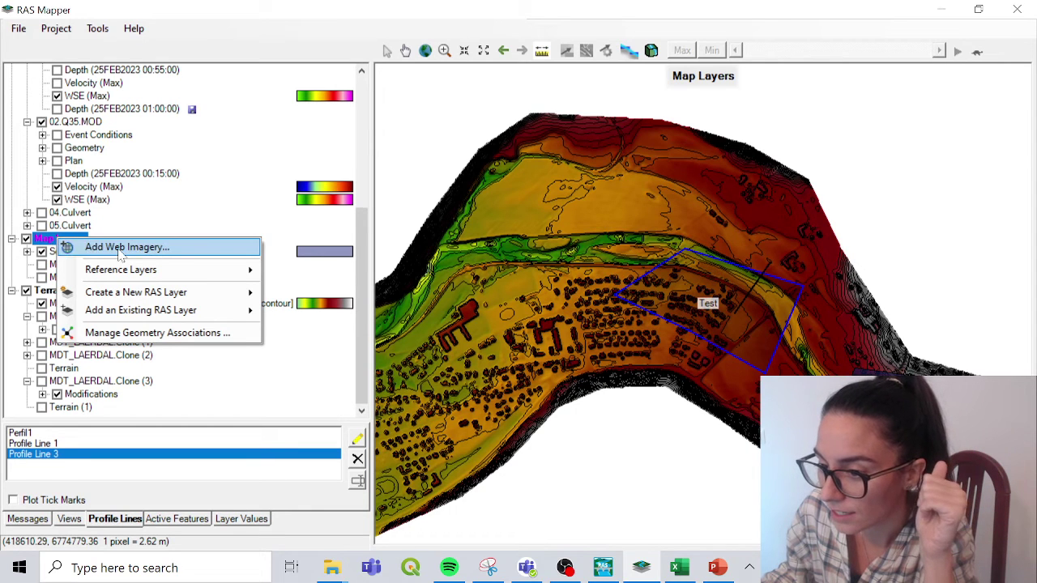
left_click(93, 247)
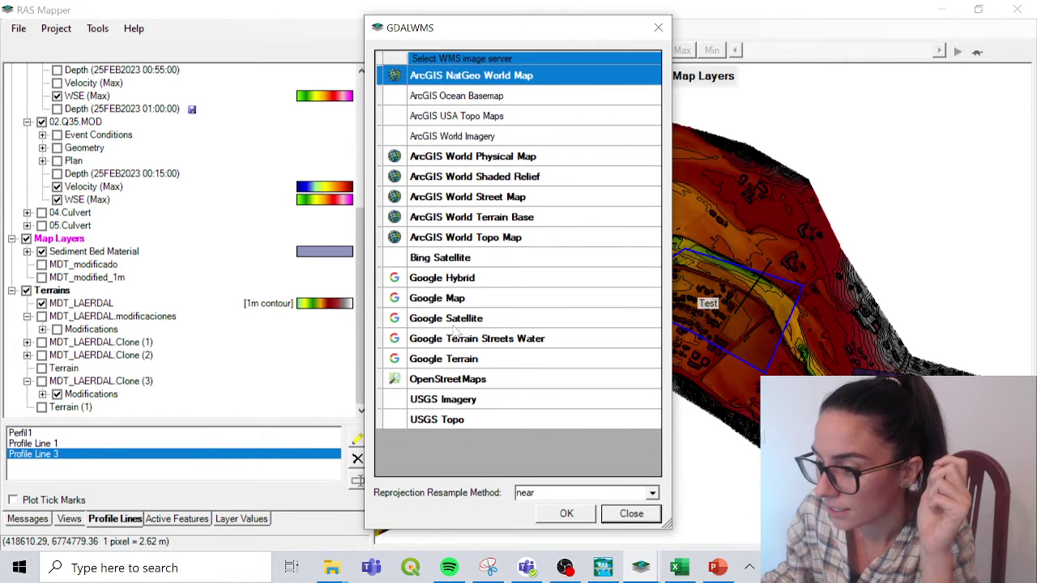
left_click(455, 320)
left_click(589, 516)
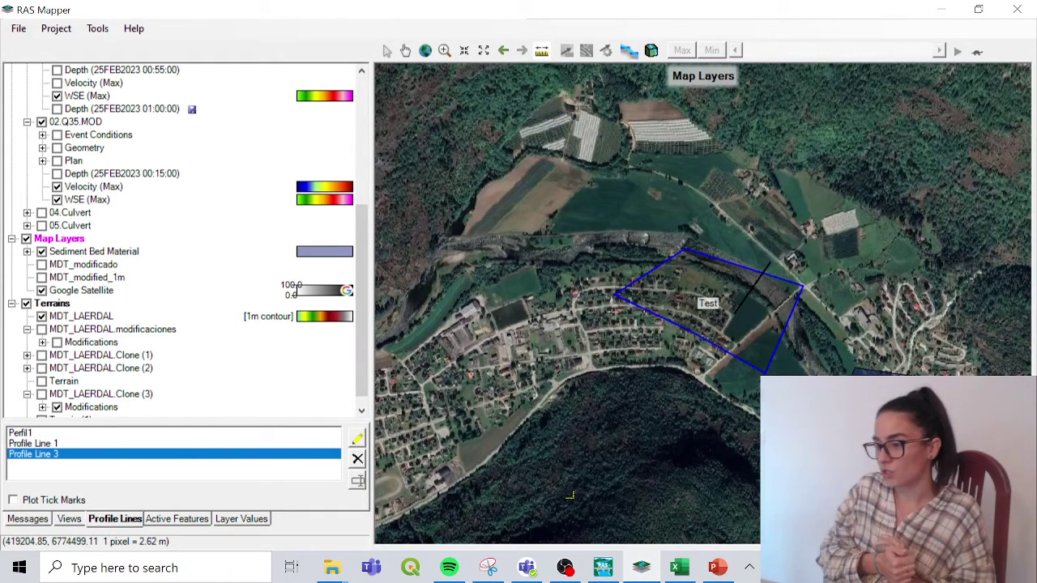
Step: Set the Google Satellite layer's opacity to 55% in its layer properties and close them
left_click(328, 291)
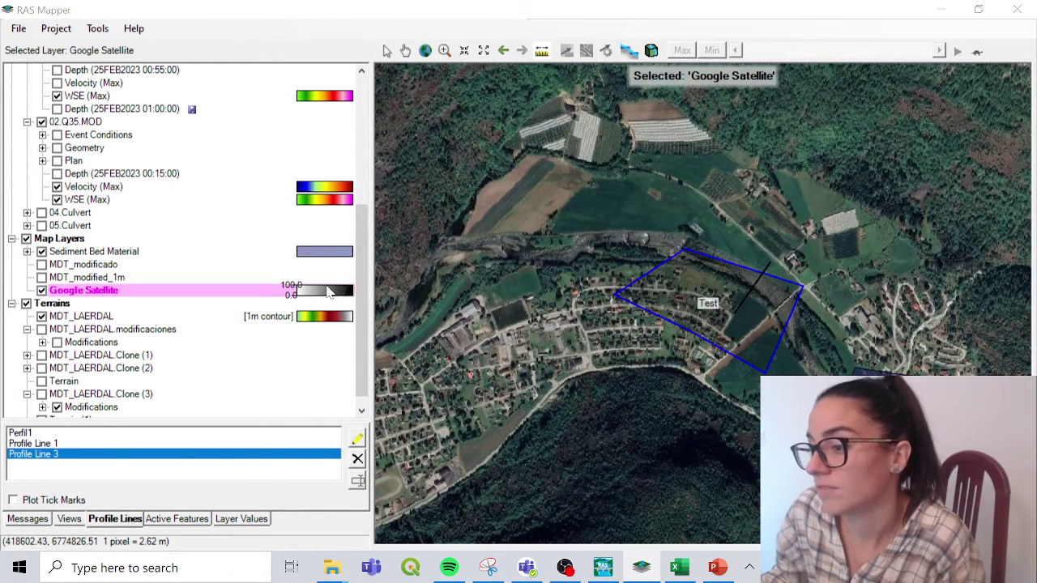
double_click(329, 292)
left_click_drag(487, 294, 447, 293)
left_click(772, 104)
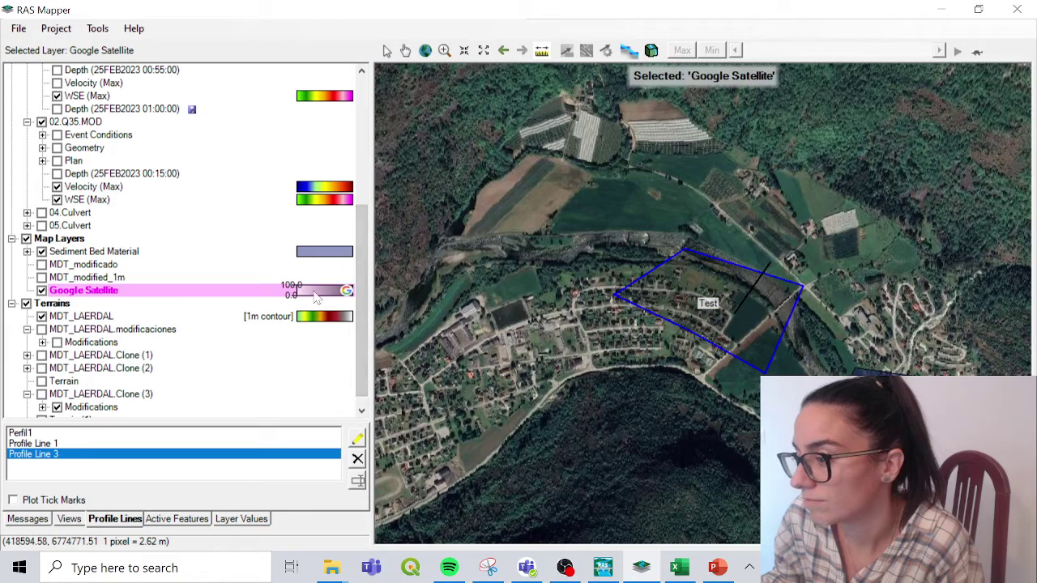
double_click(316, 293)
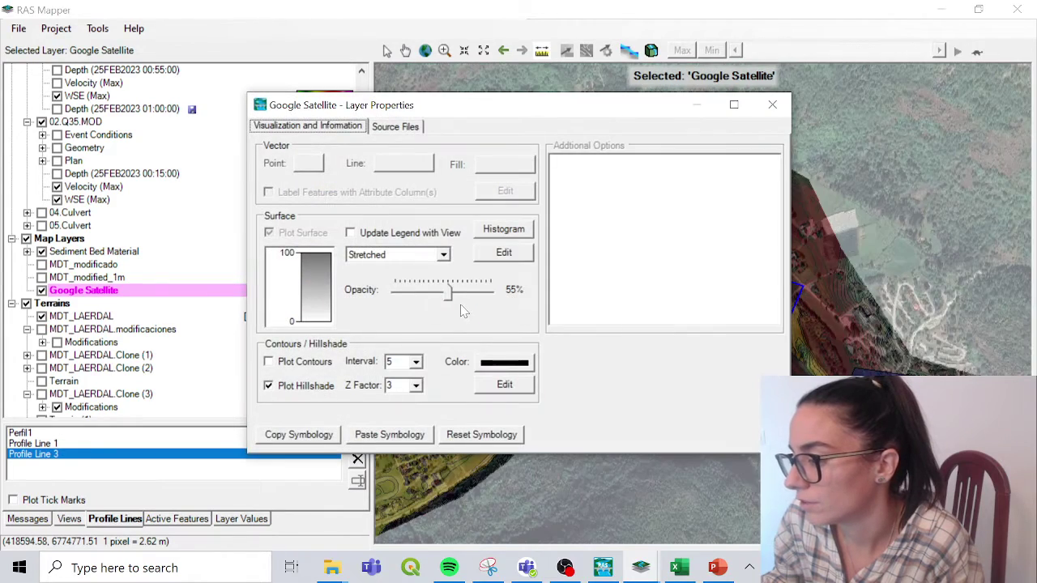
left_click(771, 105)
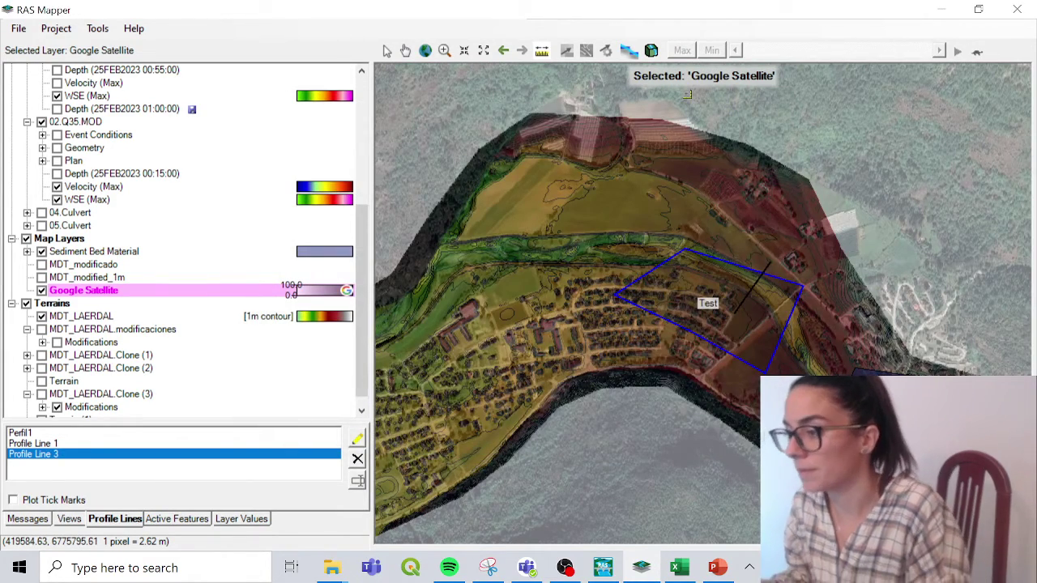